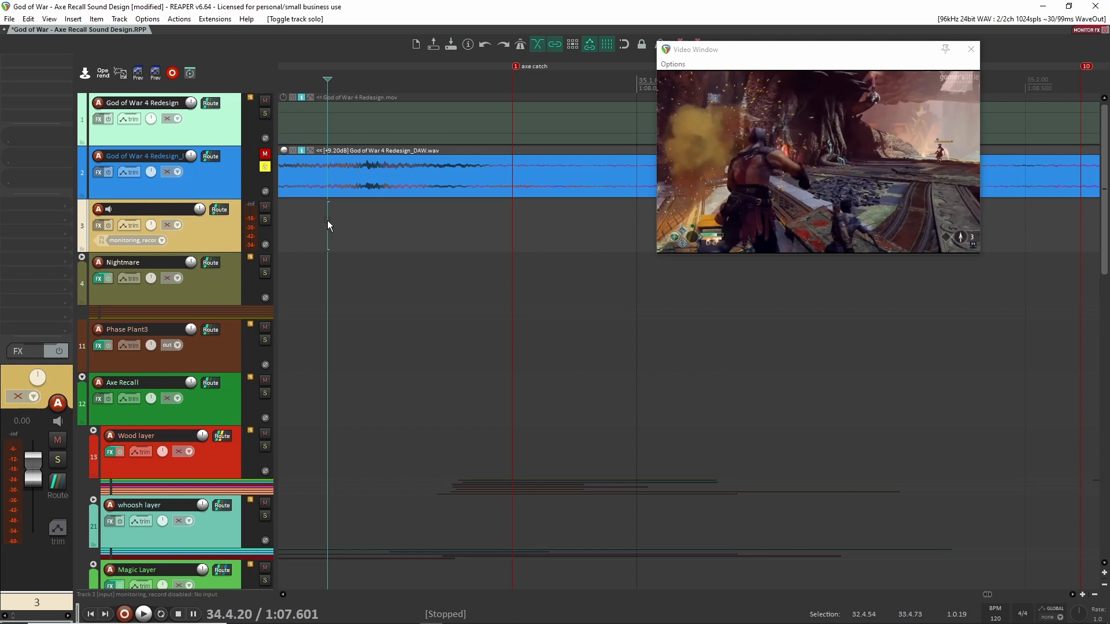
Play the God of War 4 Redesign_DAW audio against the video in the moments before the axe catch marker.
key(space)
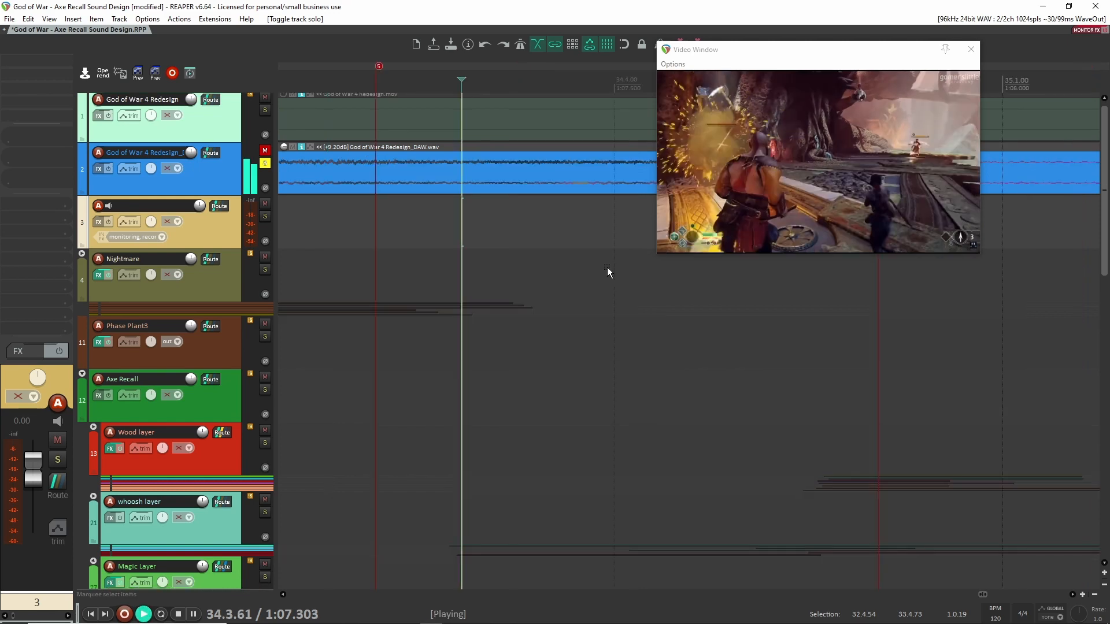
drag(717, 284, 544, 274)
key(space)
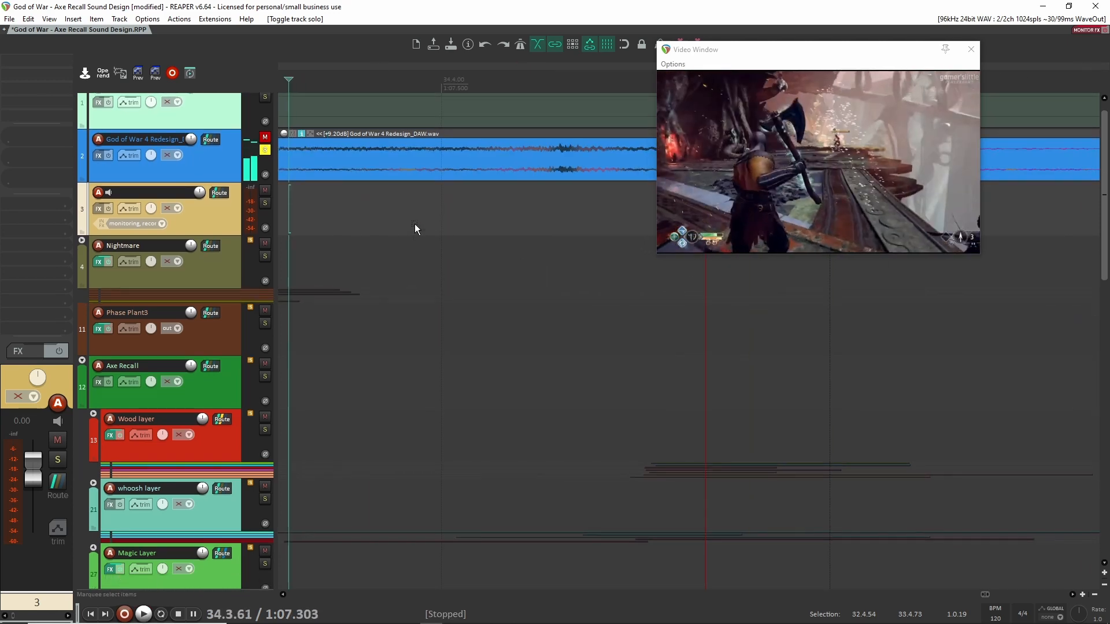
key(space)
key(space)
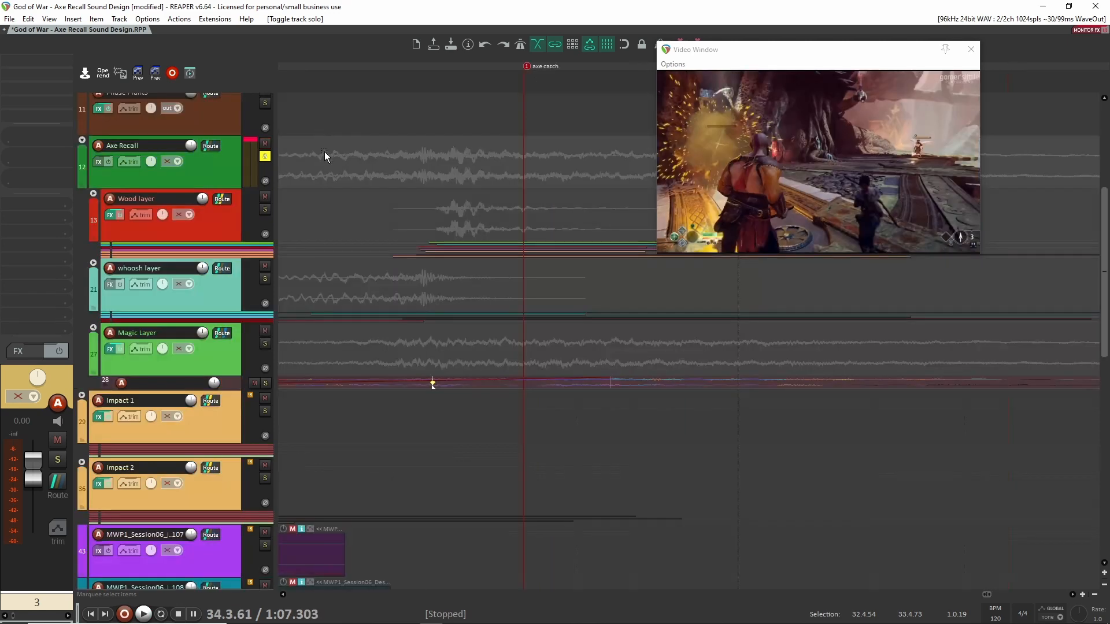
Play the soloed Axe Recall mix from shortly before the axe catch marker.
drag(325, 152, 371, 154)
click(371, 153)
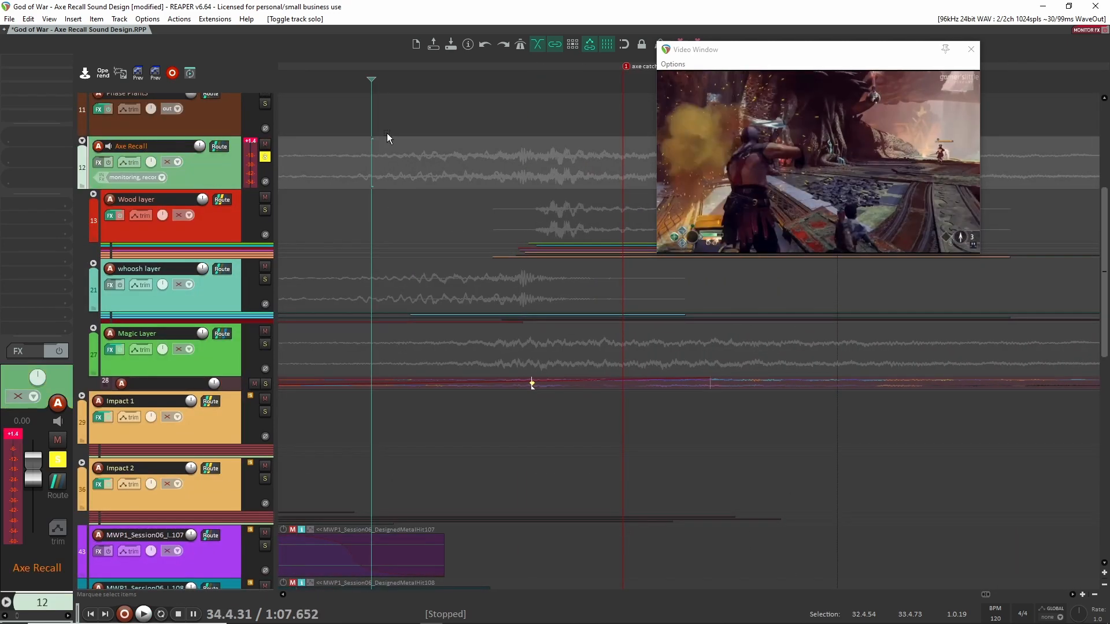
key(space)
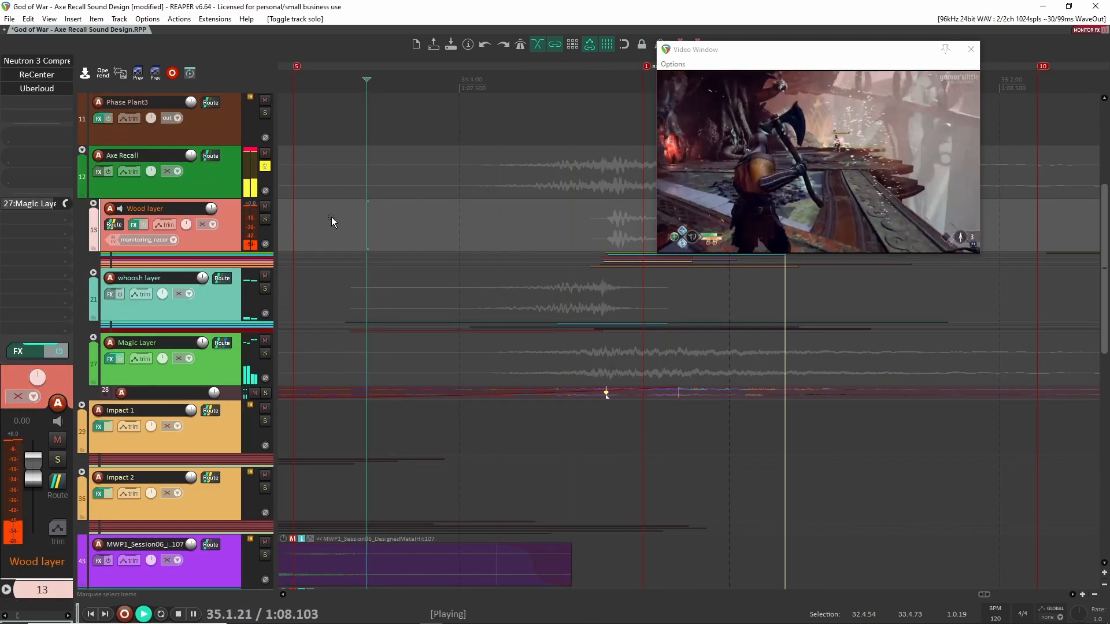
key(space)
key(space)
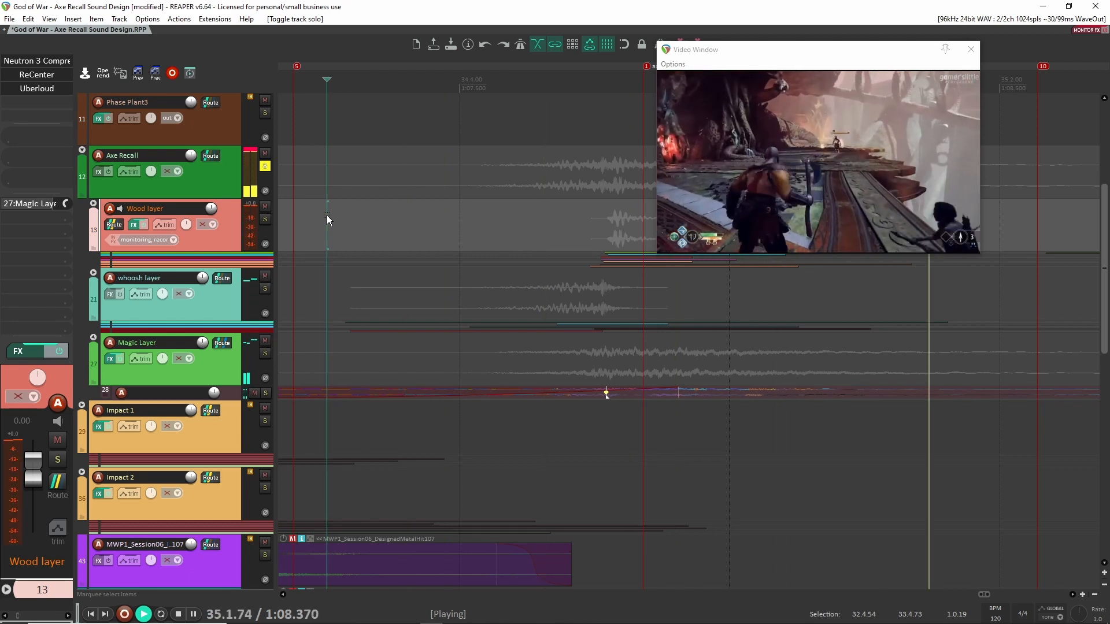
key(space)
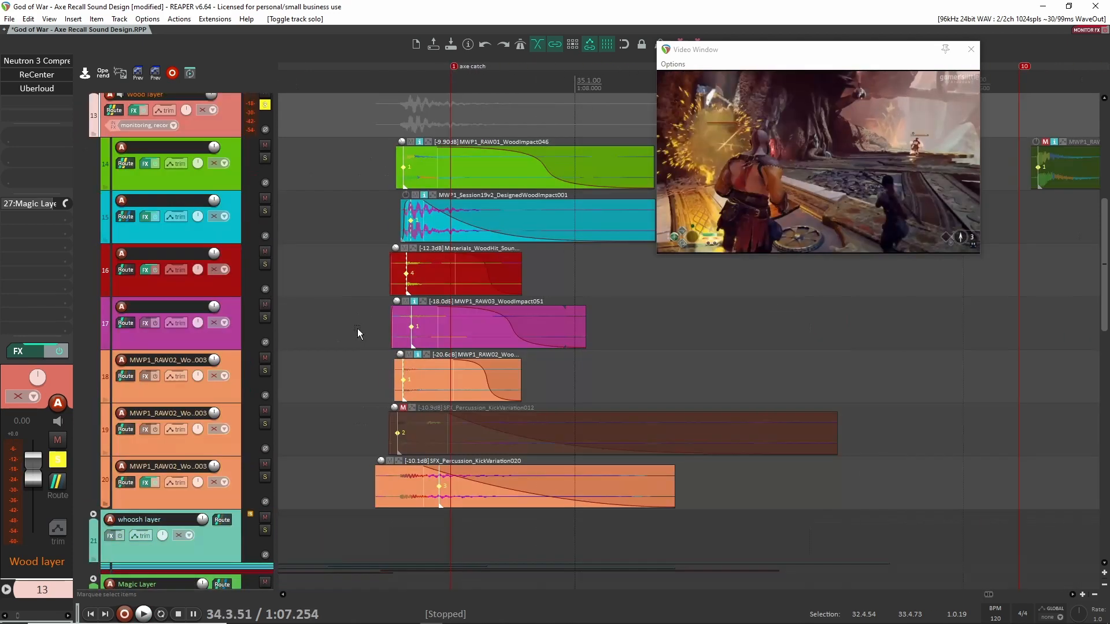
Bypass the Wood layer's effects and solo track 14, placing the edit cursor just before its WoodImpact046 clip.
scroll(359, 329, up, 2)
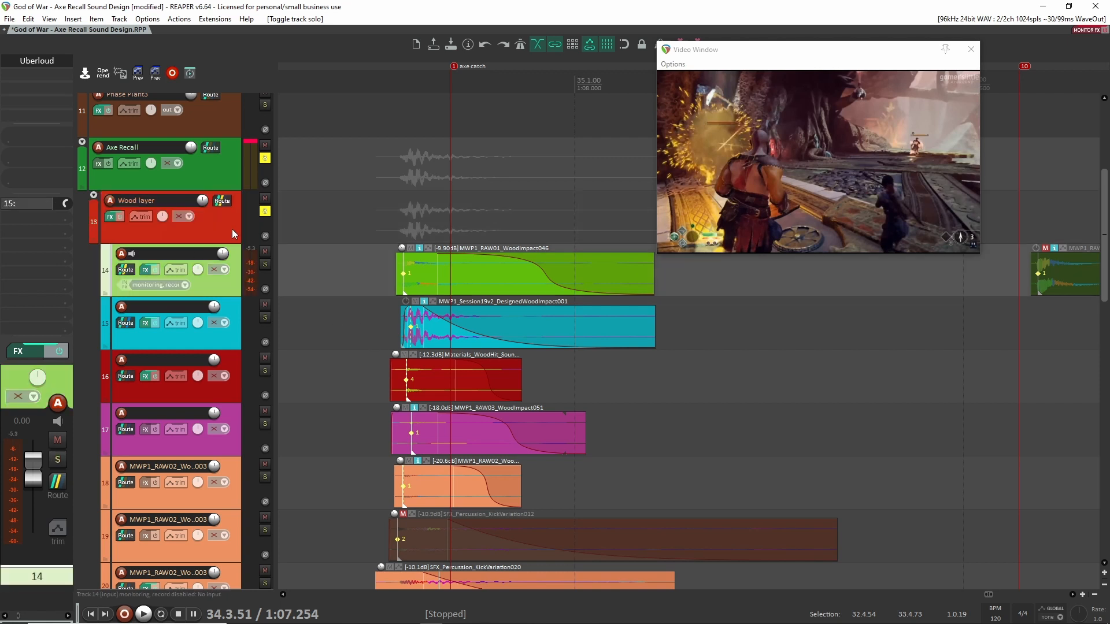
shift+click(23, 83)
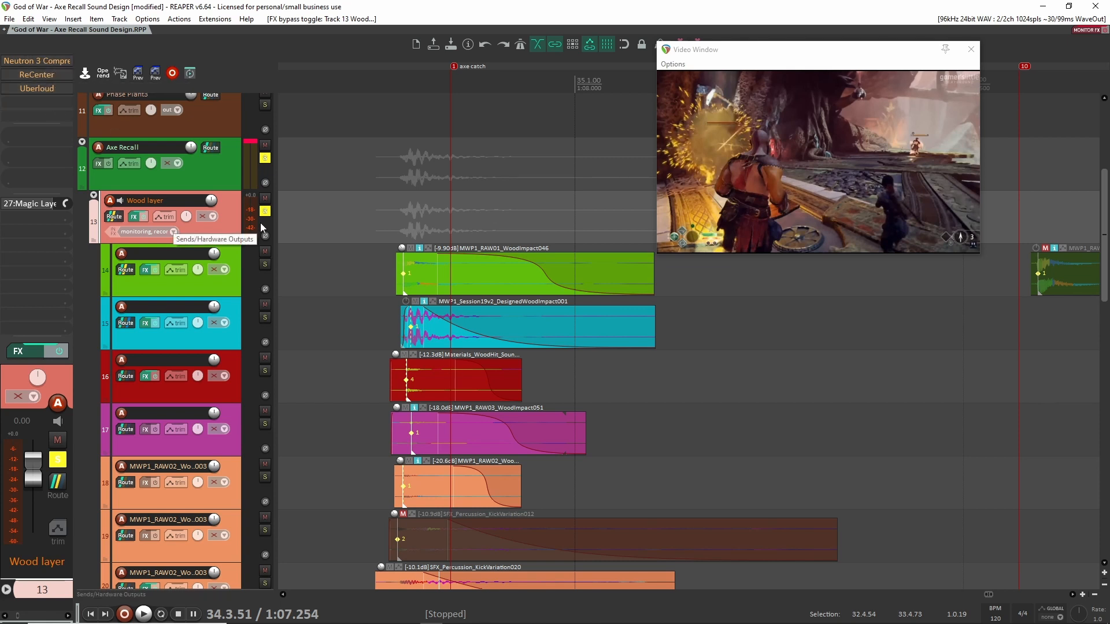
click(227, 288)
click(365, 282)
click(265, 264)
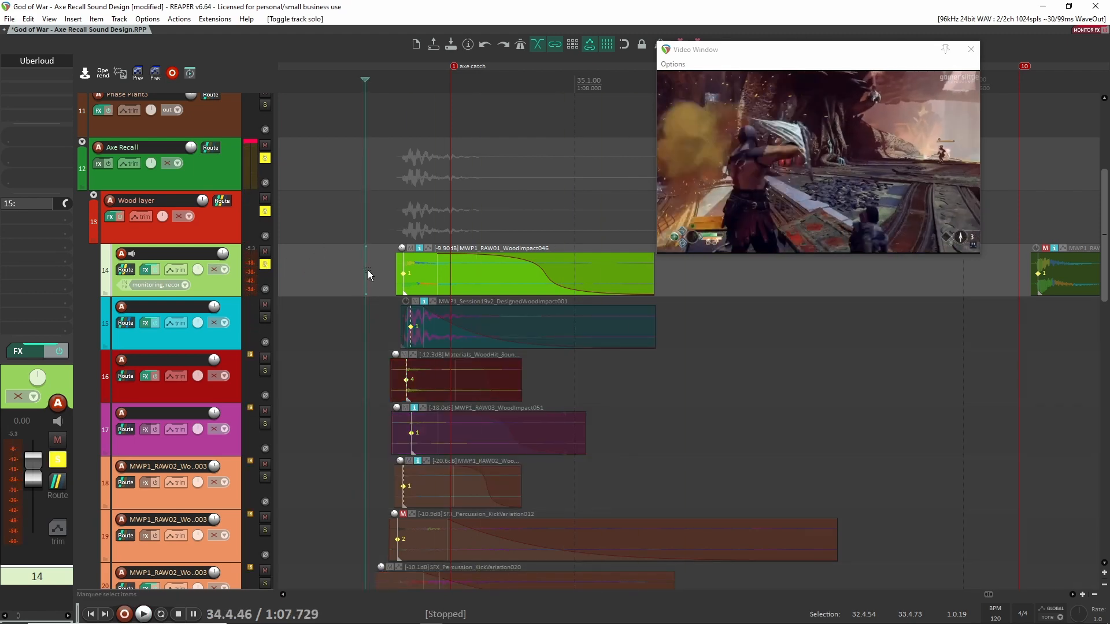
Inspect Uberloud on track 14 and compare the wood impact with the effect bypassed and active.
click(40, 61)
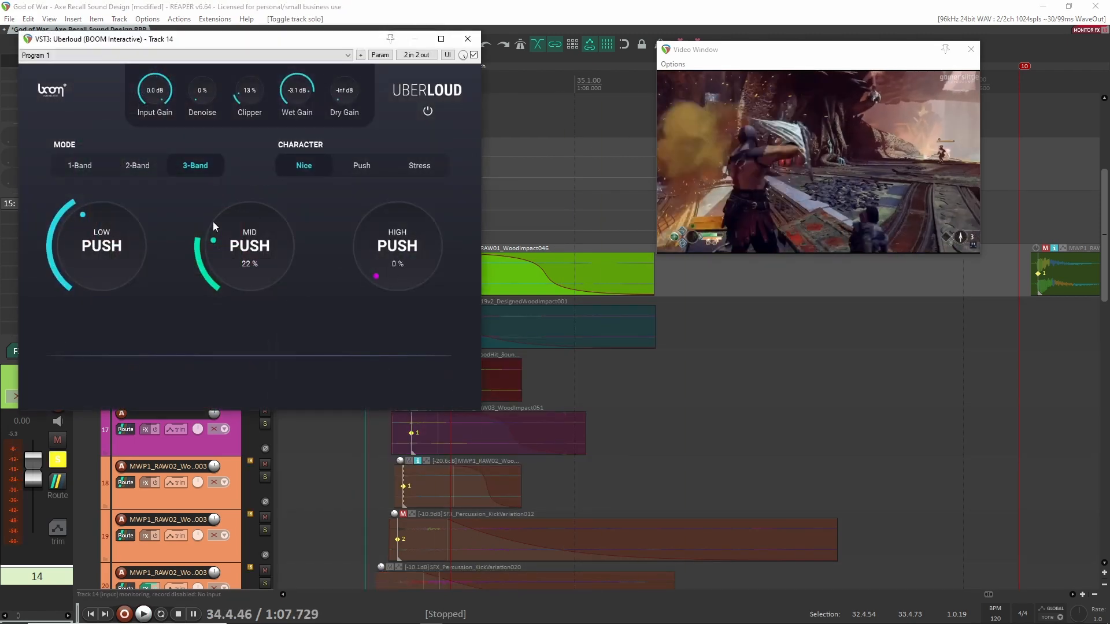
click(474, 55)
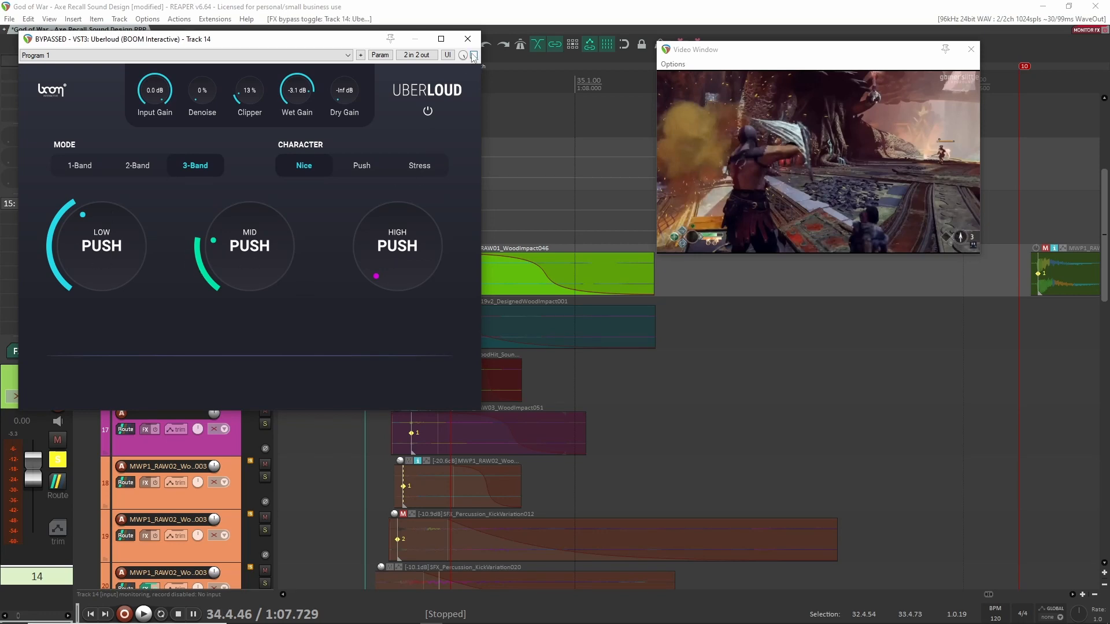
click(467, 39)
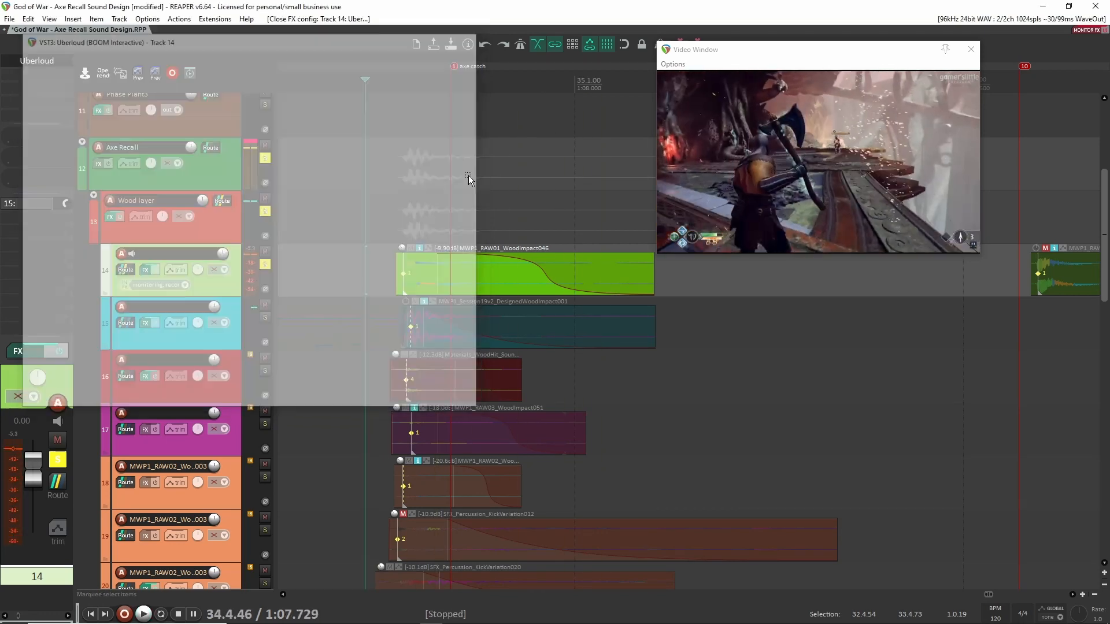
Audition the DesignedWoodImpact001 track from just before its clip with Neutron 2 Equalizer and Trackspacer 2.5 bypassed.
click(311, 302)
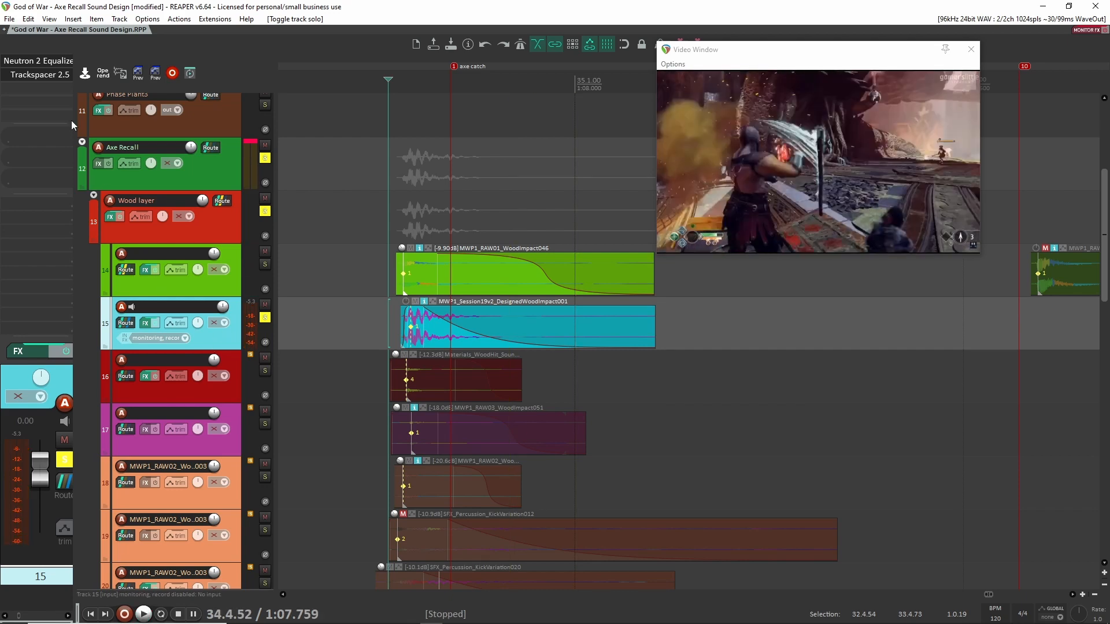
shift+click(55, 61)
shift+click(59, 75)
key(space)
key(space)
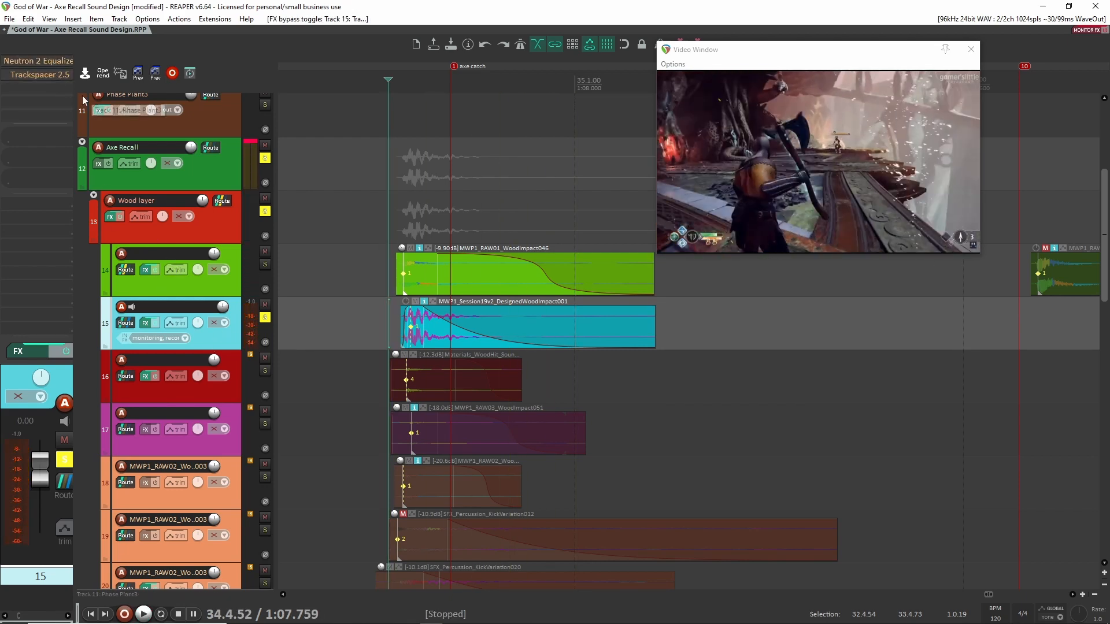
Compare track 15 with Neutron 2 Equalizer bypassed and active, and view its Trackspacer 2.5 settings.
click(41, 65)
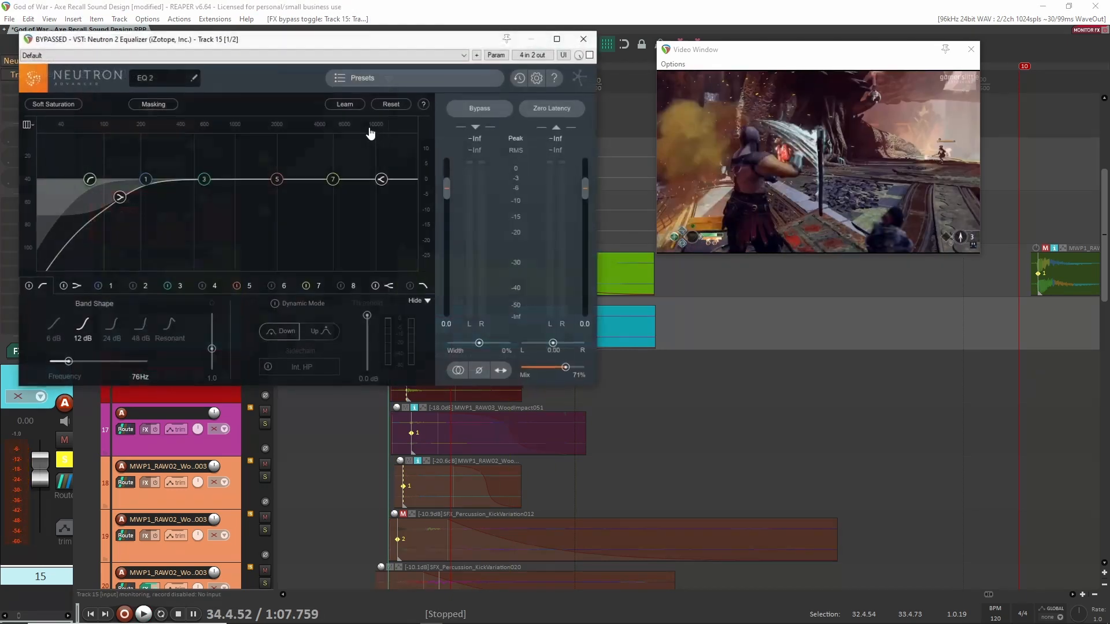
click(590, 55)
key(space)
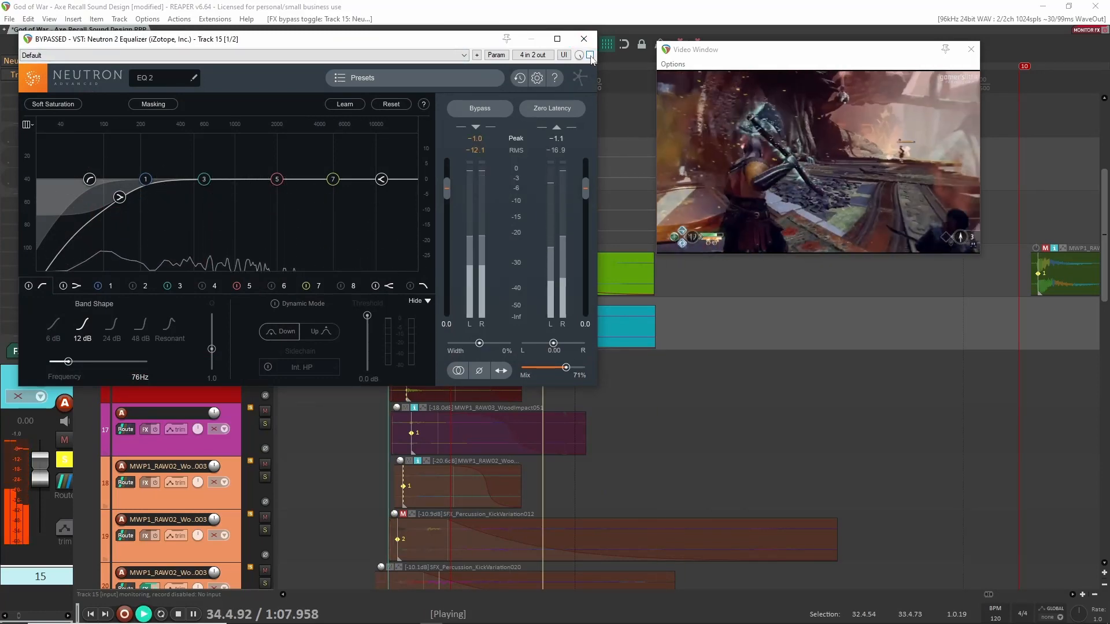
click(589, 54)
key(space)
click(584, 39)
key(space)
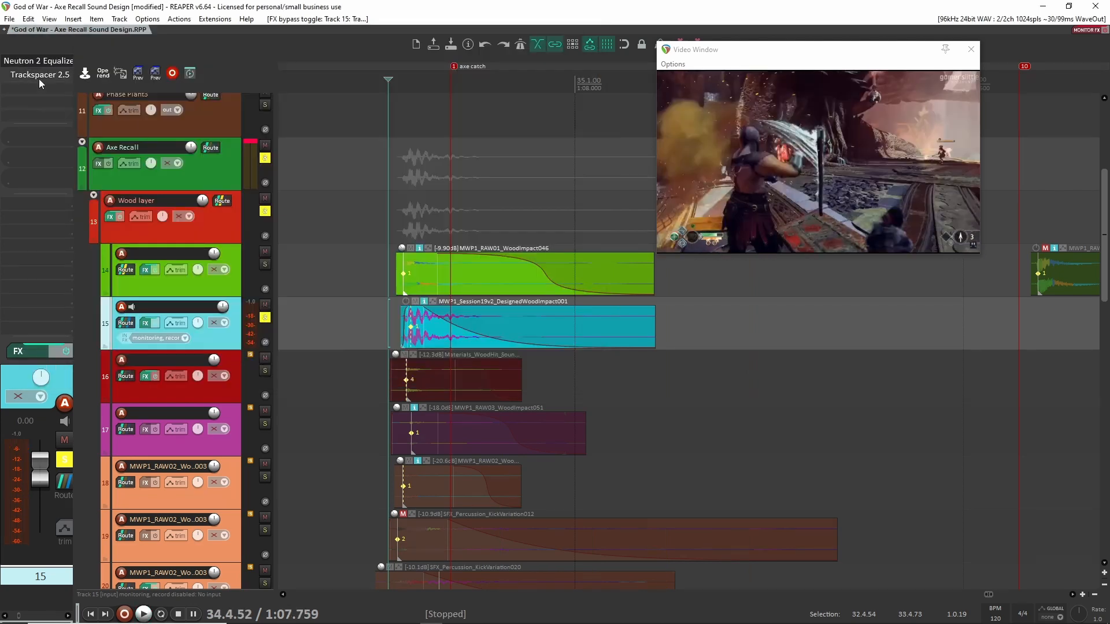
click(40, 75)
click(381, 40)
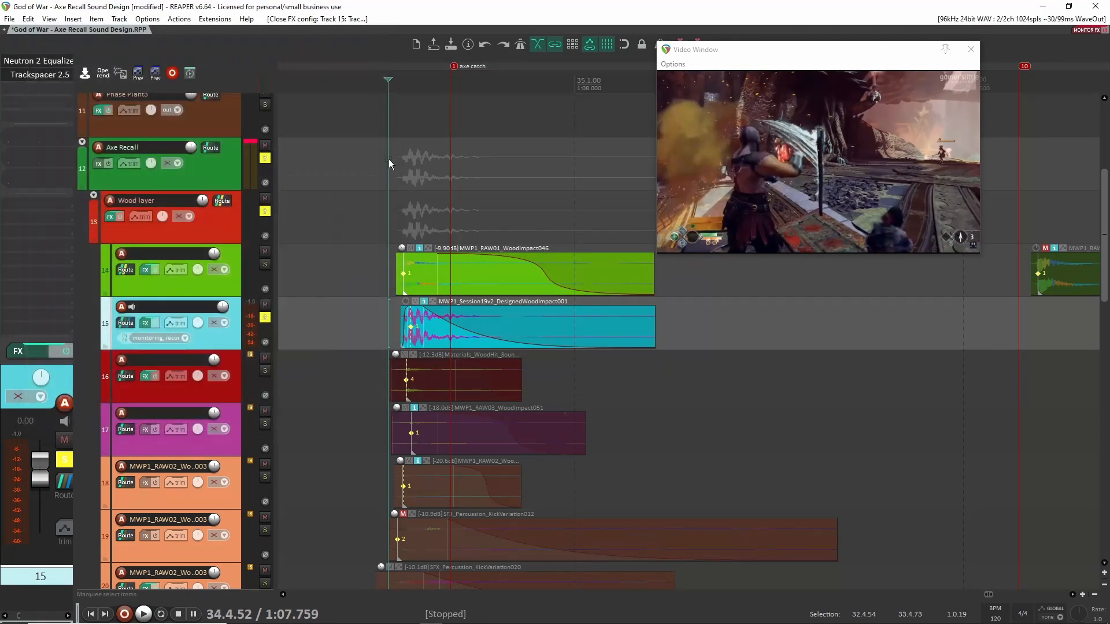
Solo the Materials_WoodHit_Sound001 track and audition it with Uberloud bypassed and active.
scroll(369, 317, down, 2)
click(224, 283)
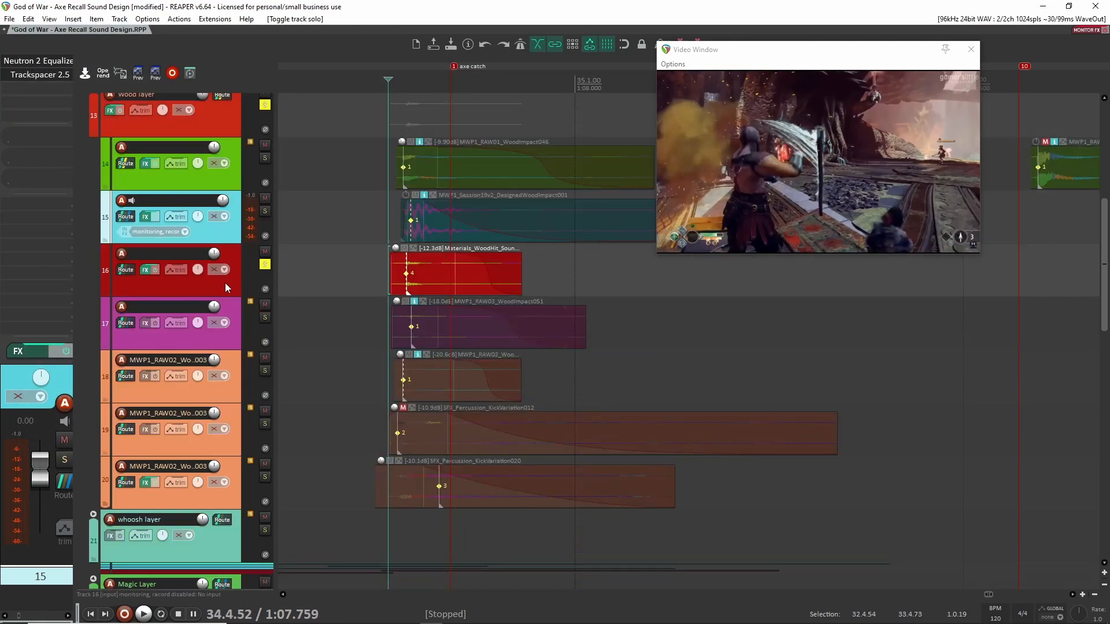
click(42, 61)
click(474, 56)
key(space)
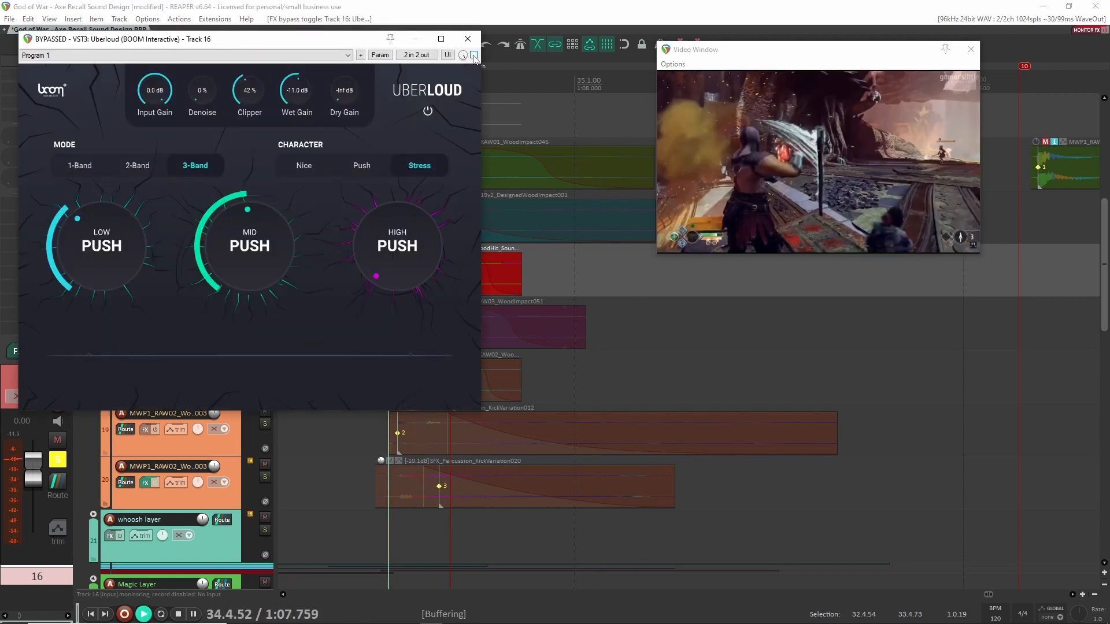
key(space)
click(473, 56)
click(467, 39)
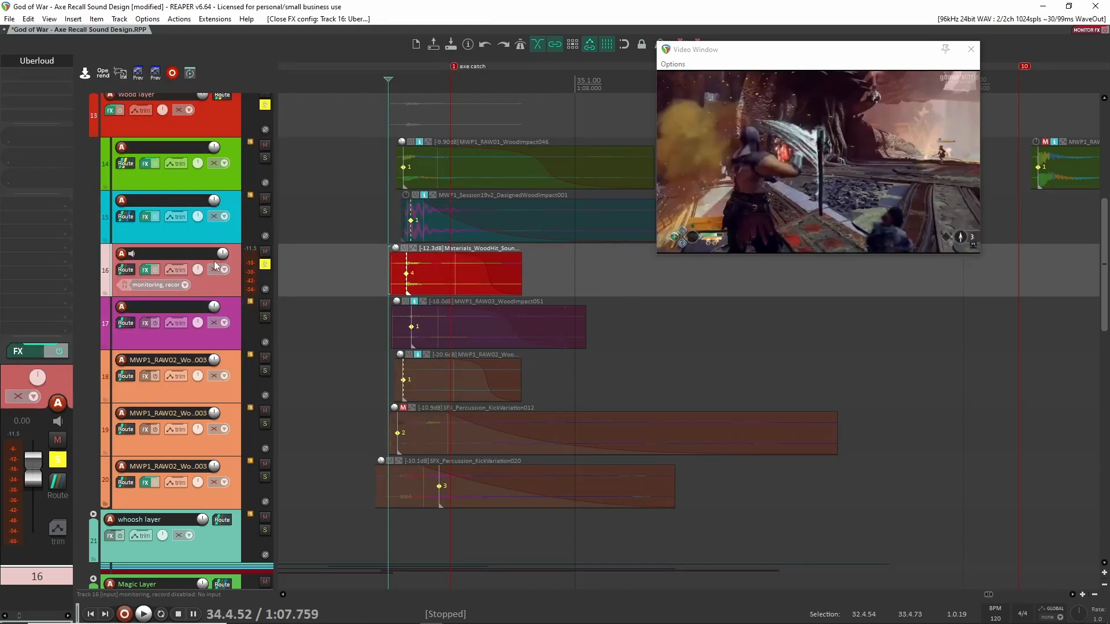
Solo tracks 14, 15 and 16 and play the three wood impacts together.
click(265, 264)
scroll(345, 269, up, 2)
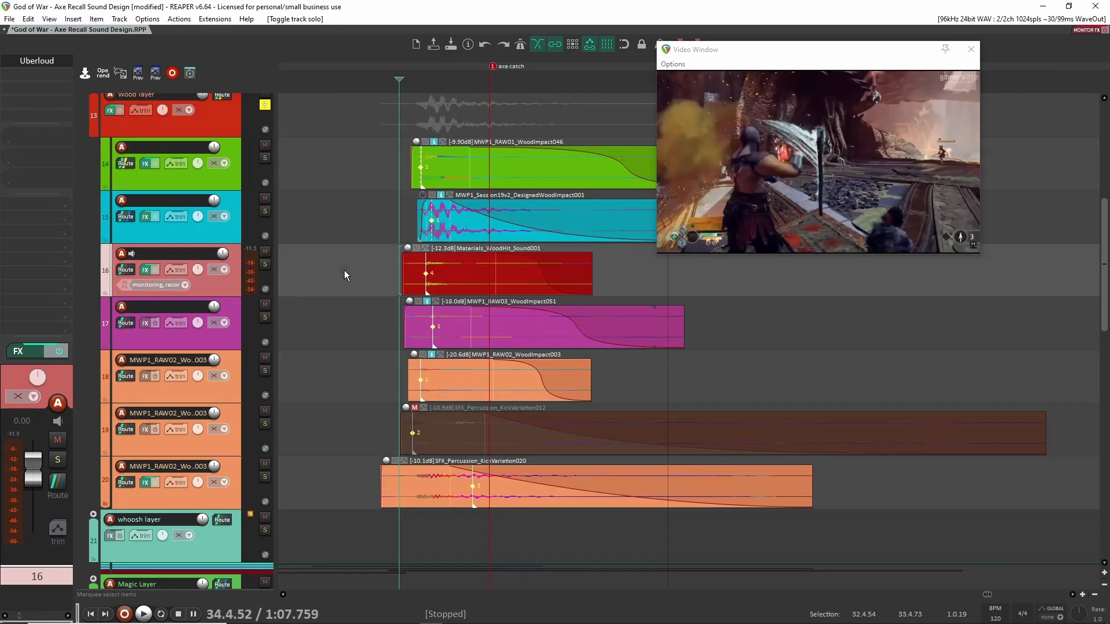
click(265, 265)
key(space)
key(space)
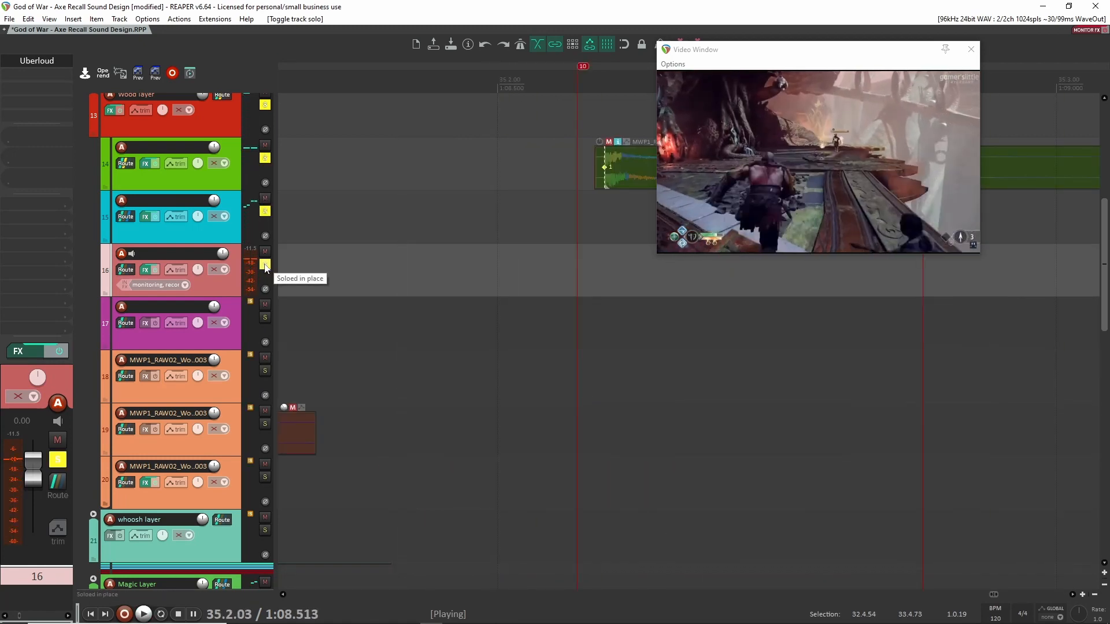
key(space)
key(space)
Unsolo tracks 14 to 16, then solo track 17 and play it from just before its WoodImpact051 clip.
click(265, 264)
click(264, 211)
click(264, 158)
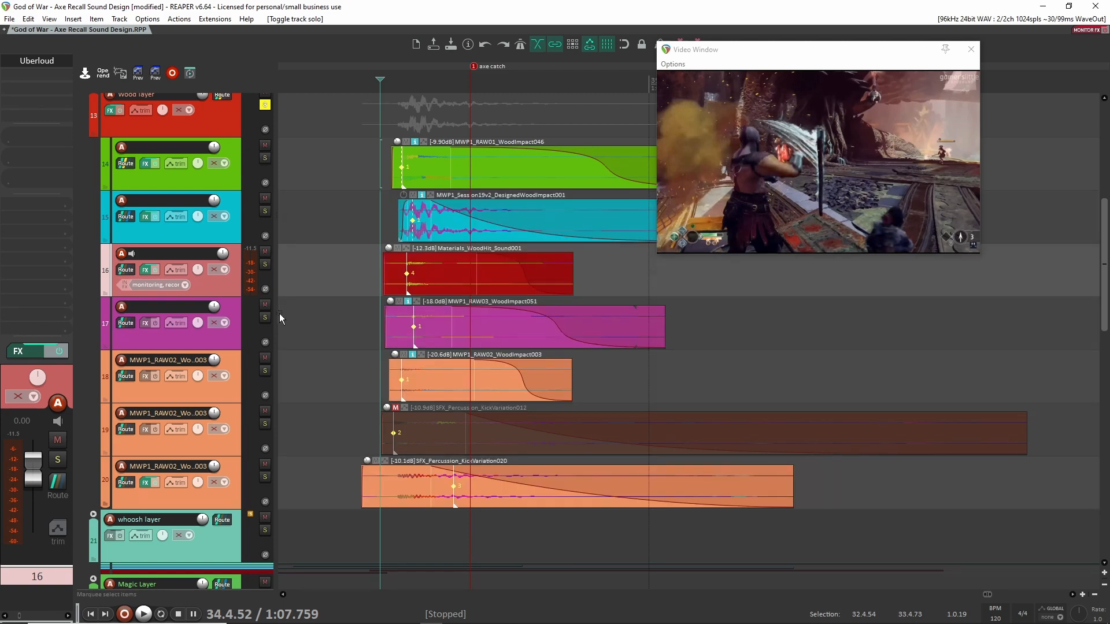
click(264, 317)
click(233, 342)
click(364, 318)
key(space)
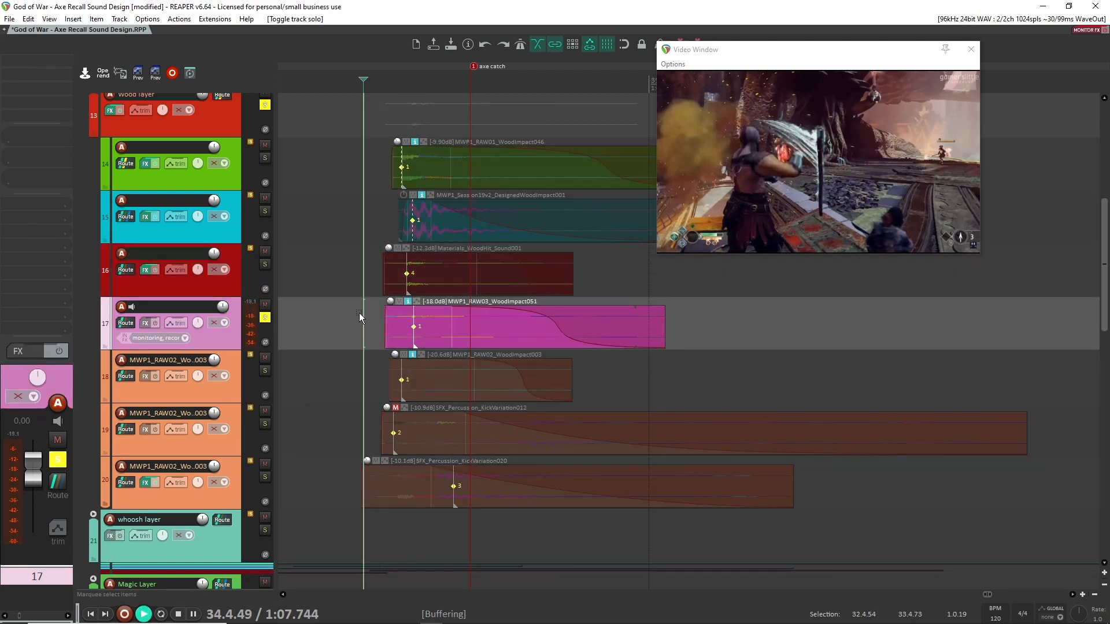
key(space)
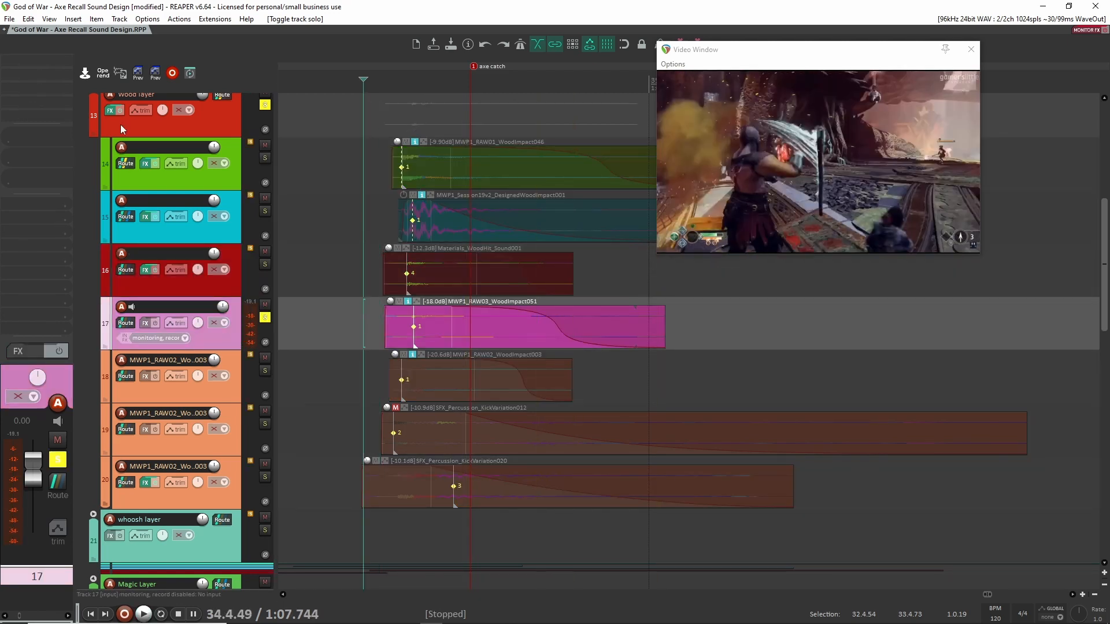
Solo track 18 and play it from just before its WoodImpact003 clip.
click(236, 389)
click(347, 372)
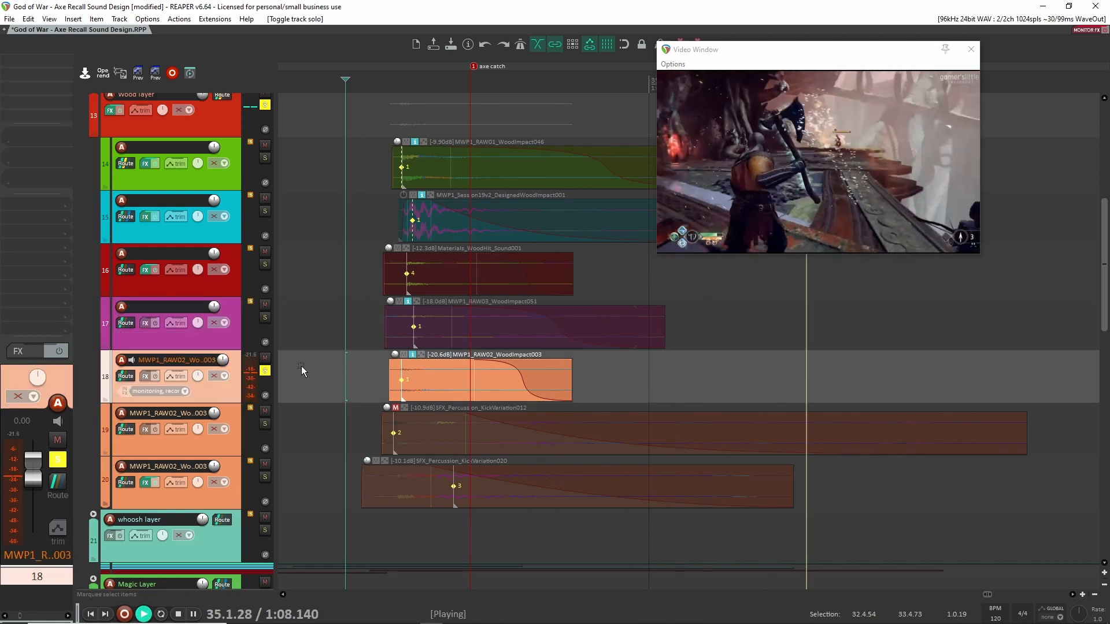
click(265, 371)
click(265, 371)
Solo track 20 and play it from just before its SFX_Percussion_KickVariation020 clip.
click(265, 476)
click(333, 457)
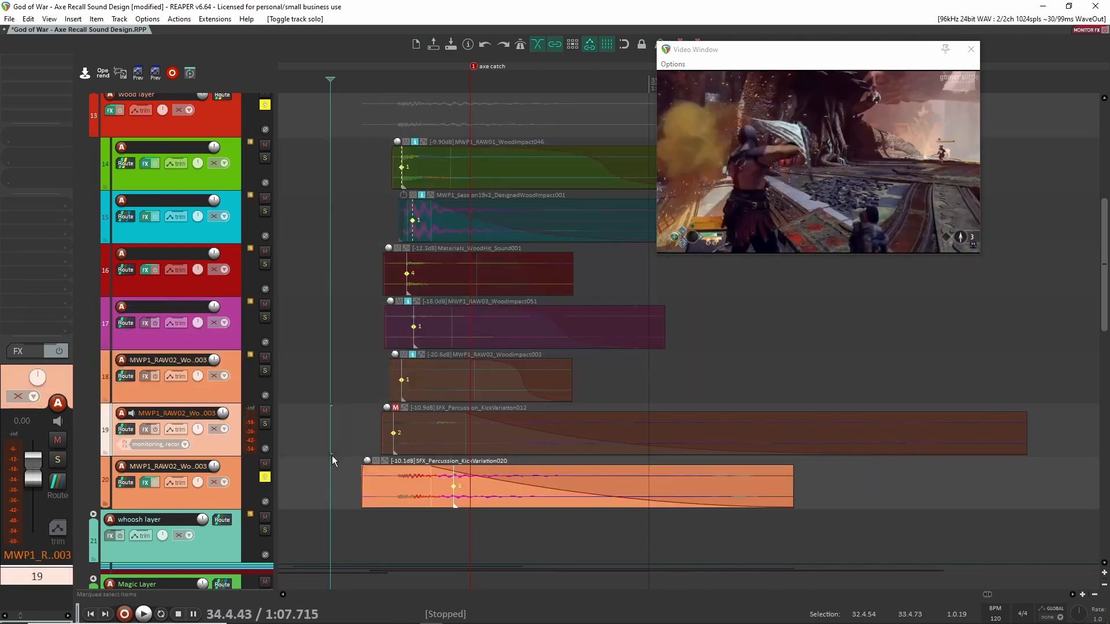
key(space)
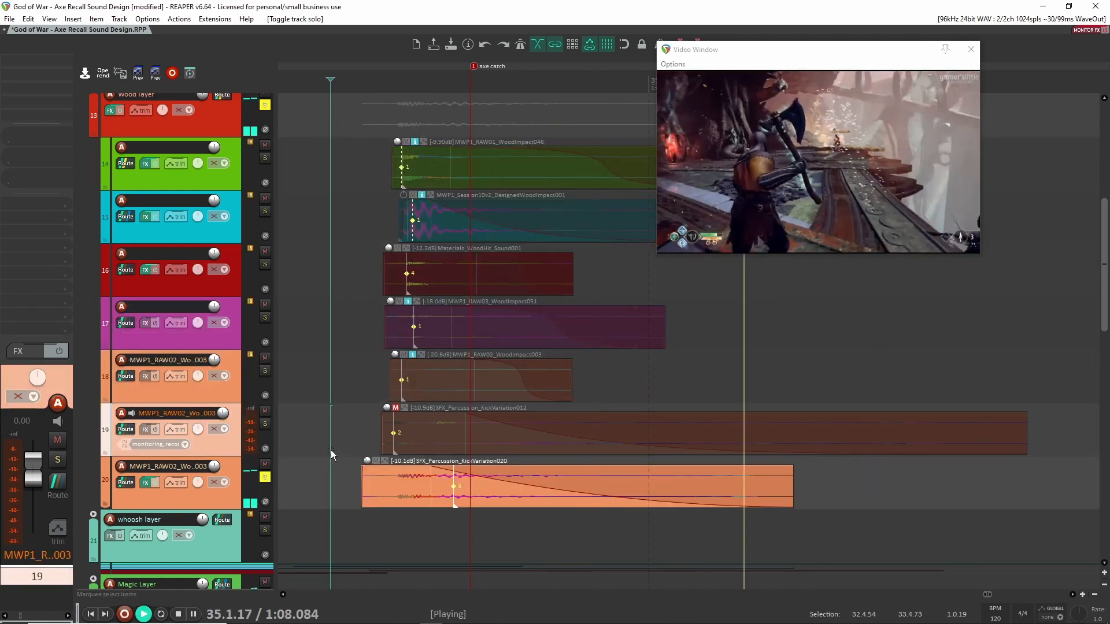
key(space)
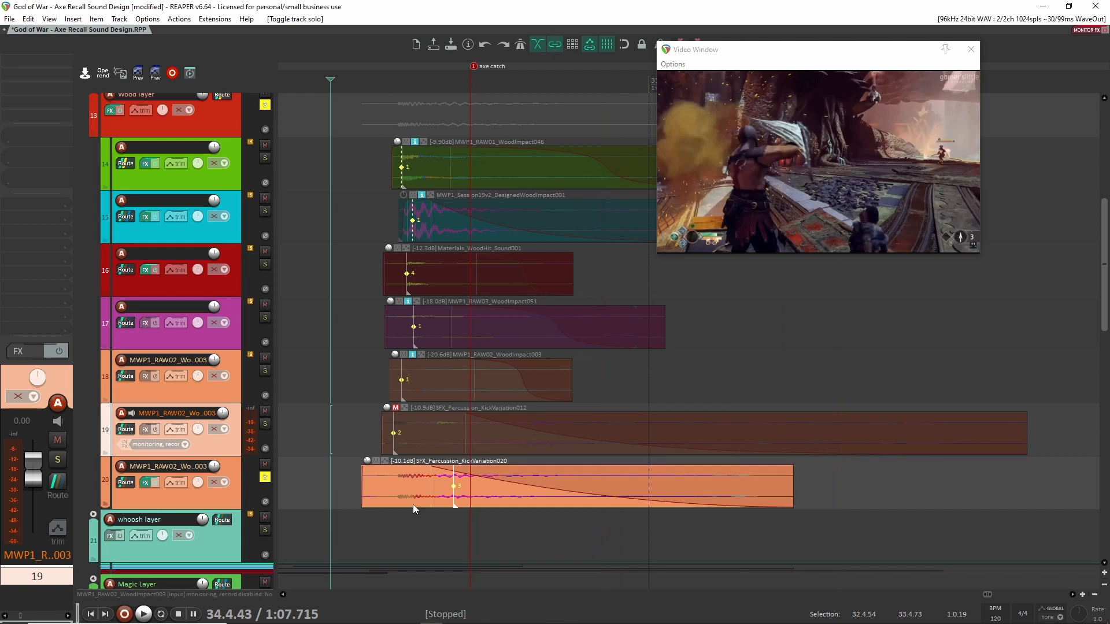
Bypass ReCenter, Neutron 2 Equalizer and kHs Gain on track 20 and play its percussion clip unprocessed.
scroll(407, 509, up, 2)
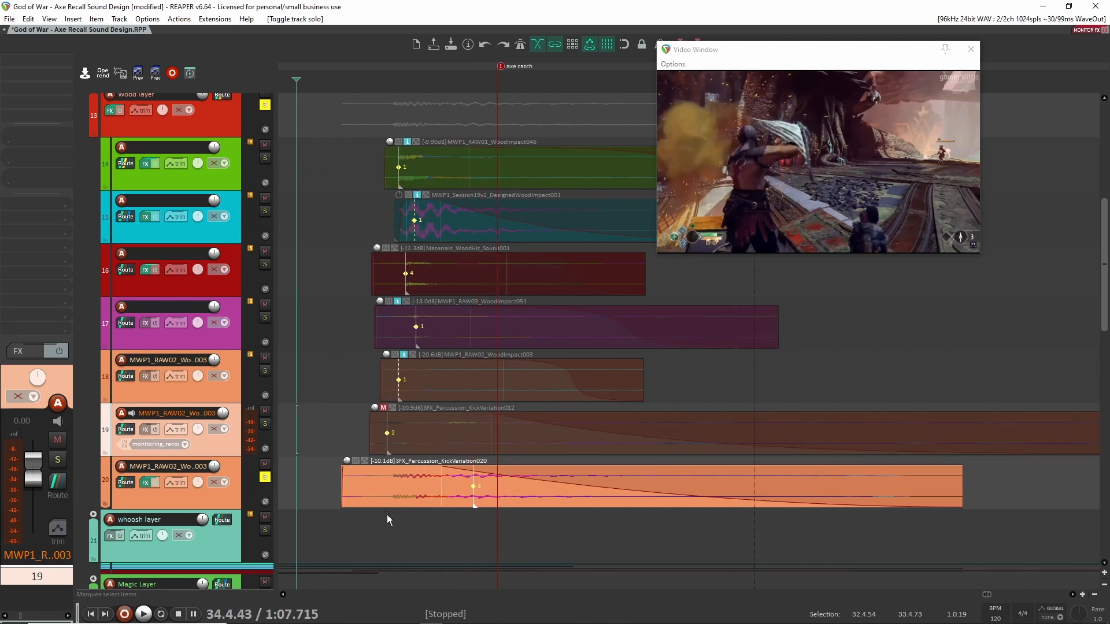
scroll(387, 514, down, 1)
click(218, 484)
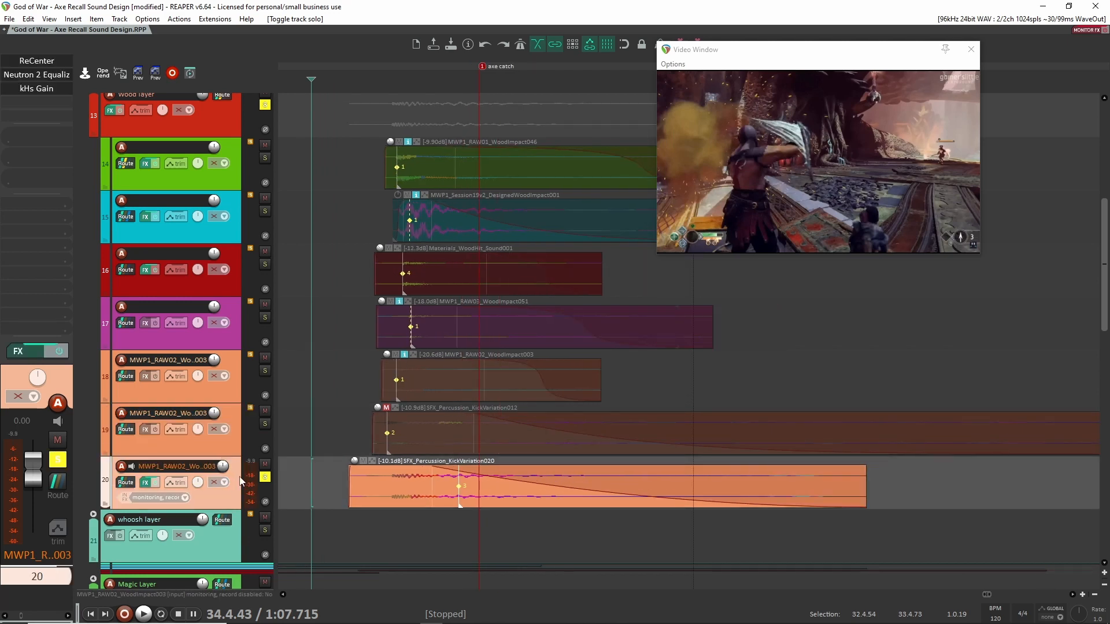
shift+click(59, 60)
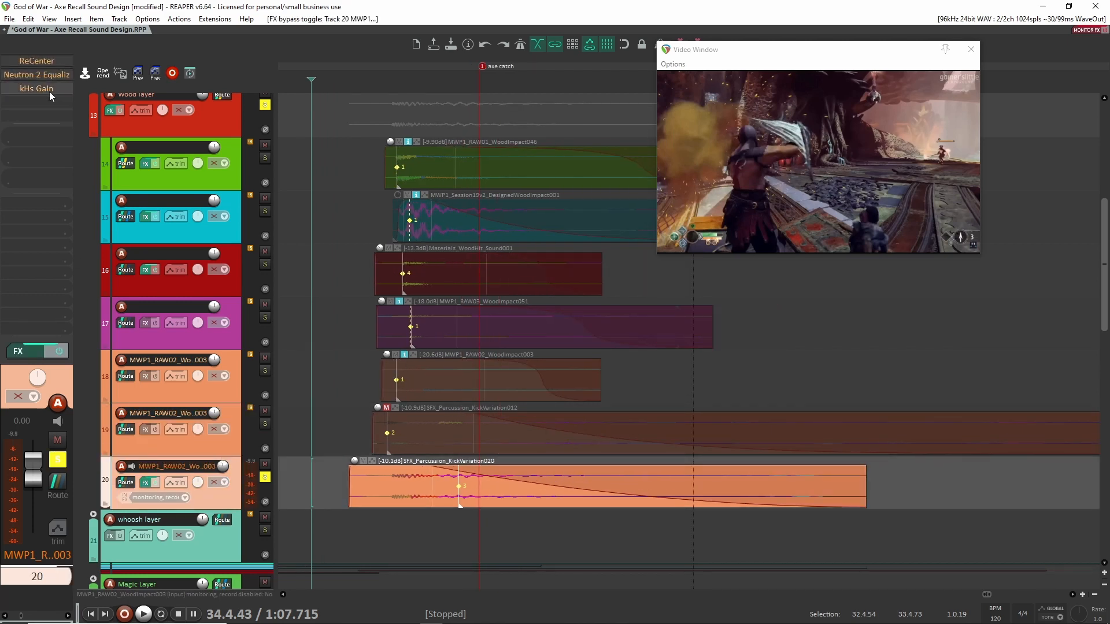
key(space)
key(space)
key(space)
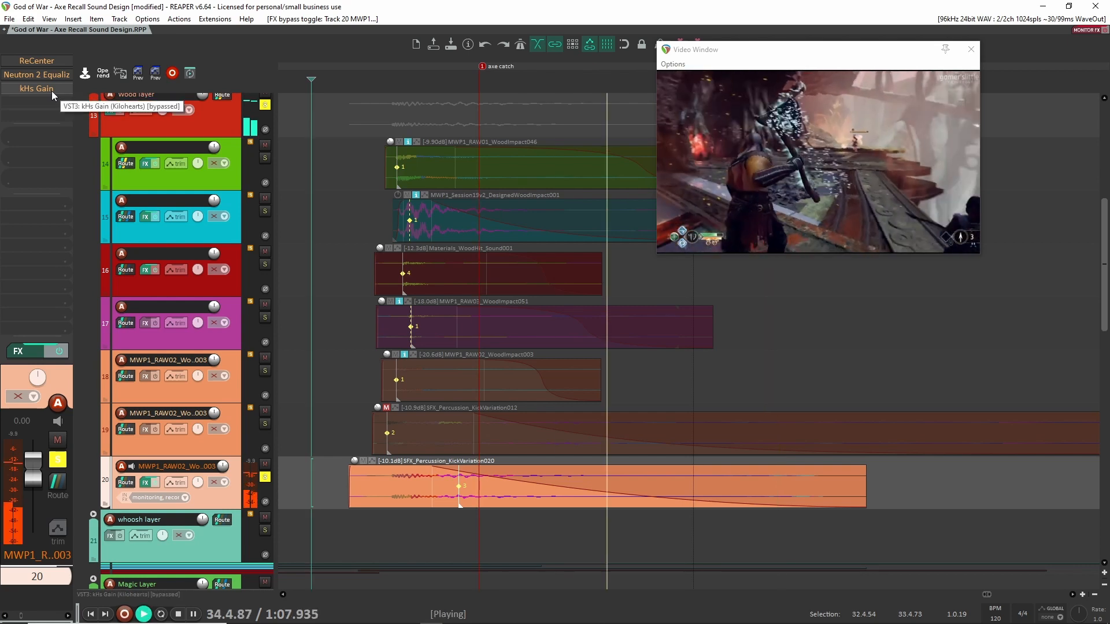
Stop playback, re-enable ReCenter, Neutron 2 Equalizer and kHs Gain on track 20, and view each effect's settings.
key(space)
shift+click(38, 61)
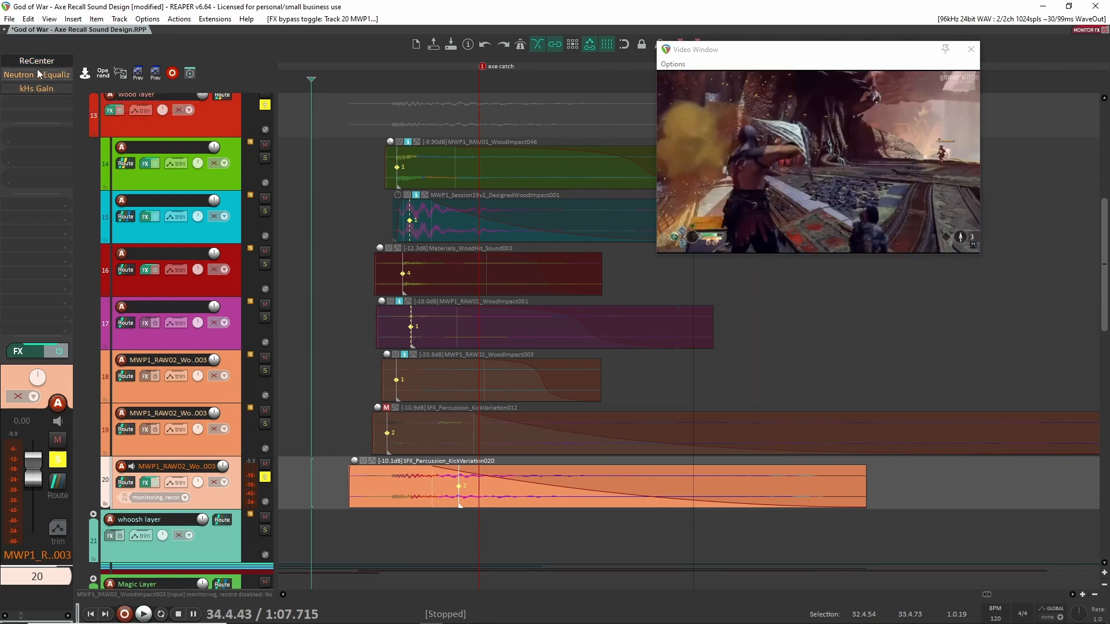
click(37, 63)
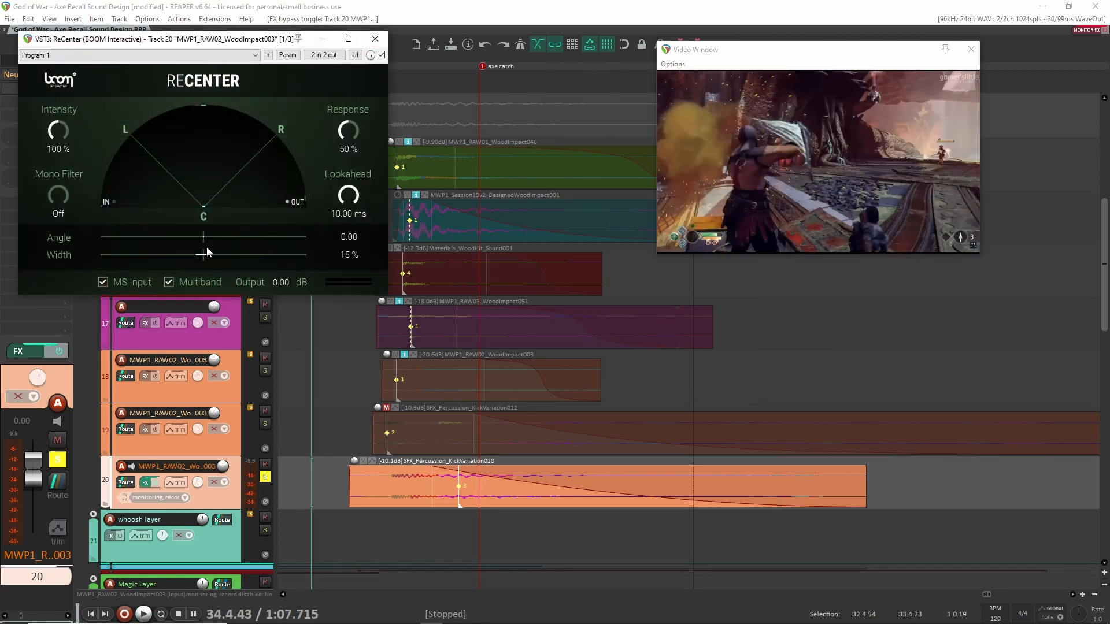
click(37, 75)
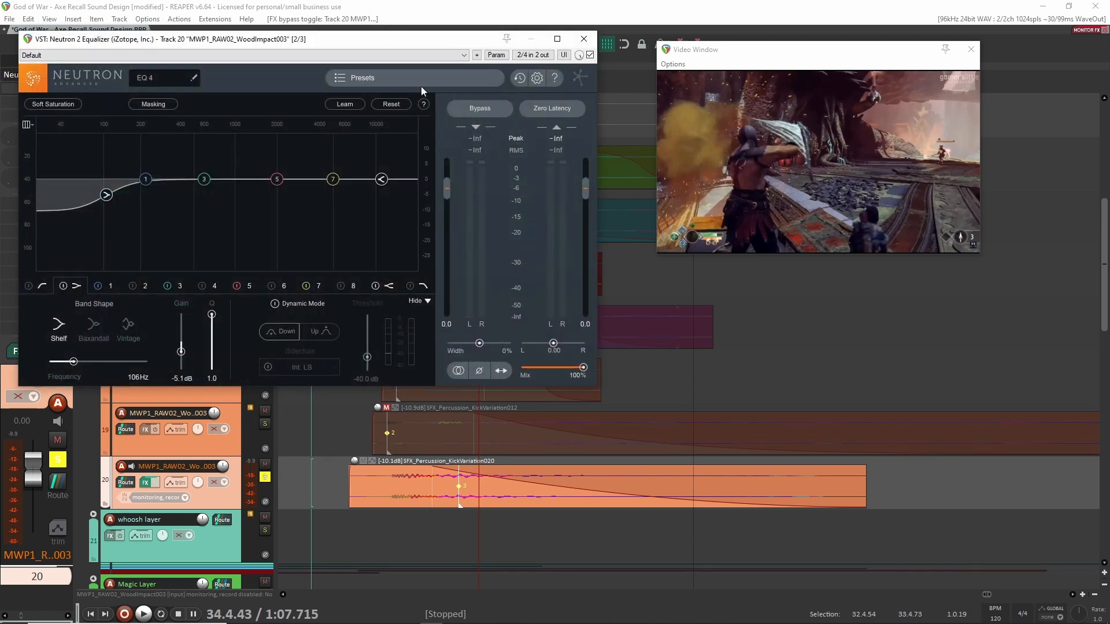
click(584, 39)
click(426, 219)
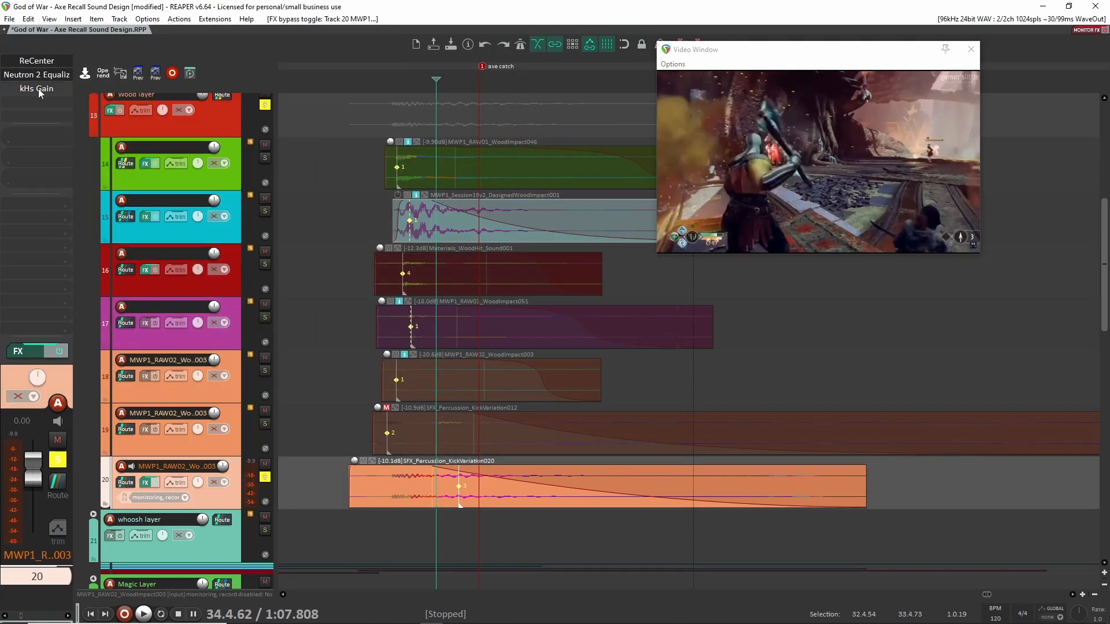
click(40, 89)
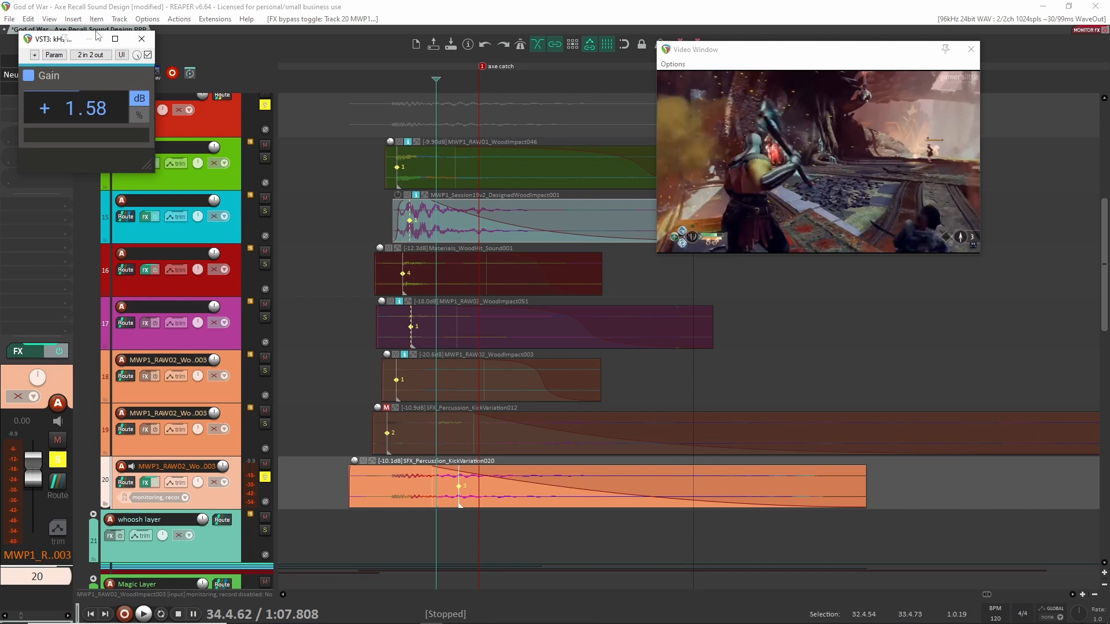
click(141, 39)
Play track 20's percussion clip with its effects active, starting just before the clip.
click(311, 289)
key(space)
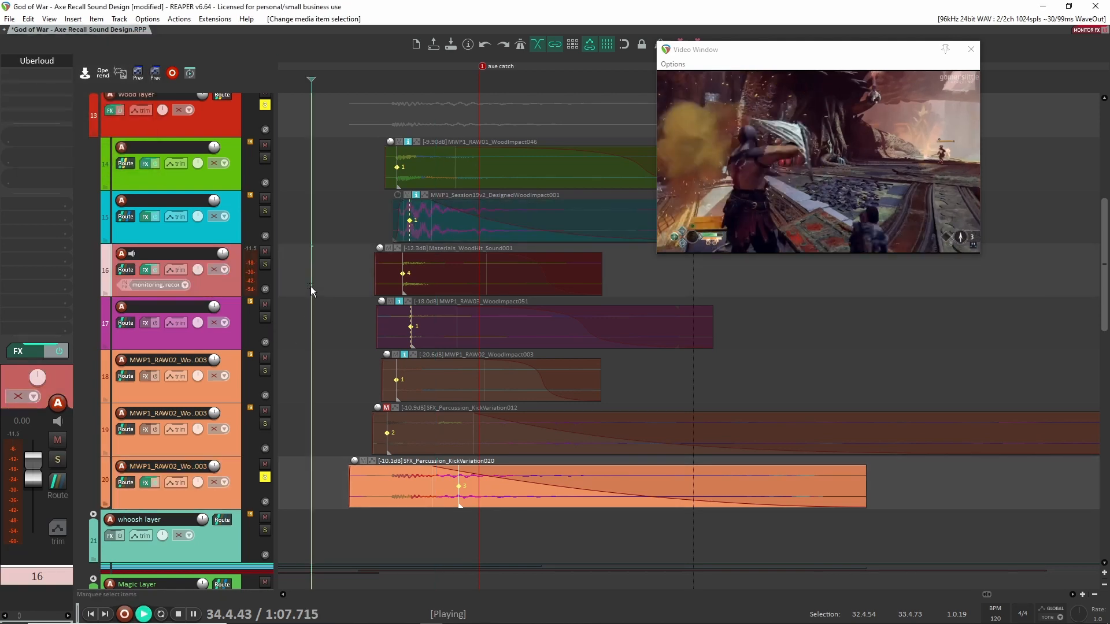
key(space)
Unsolo track 20 and play the complete Wood layer from just before its clips.
click(265, 476)
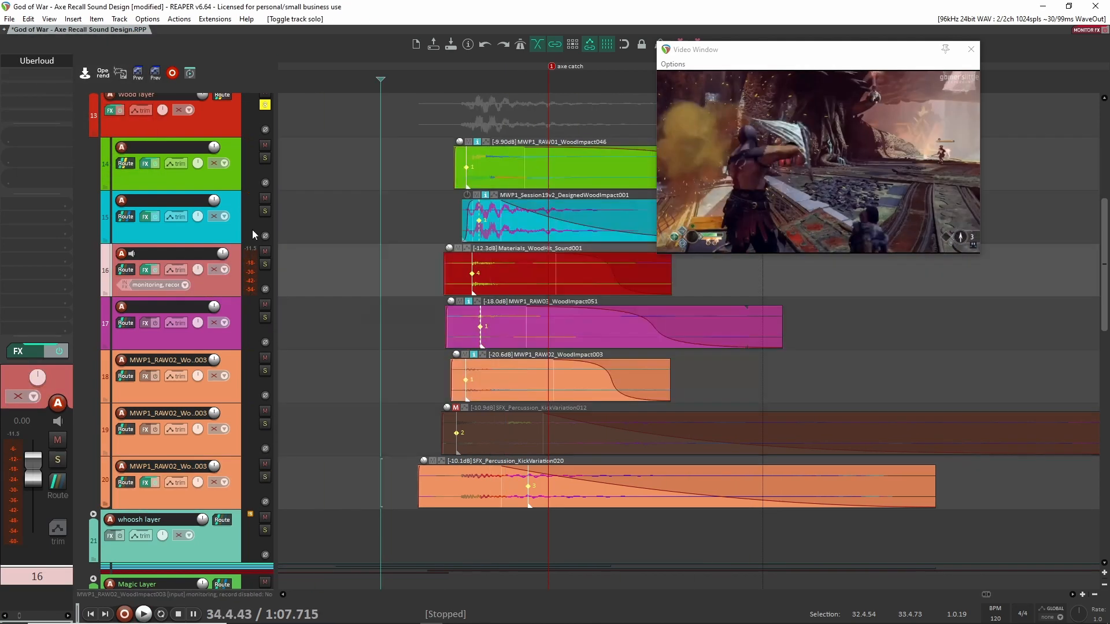
key(space)
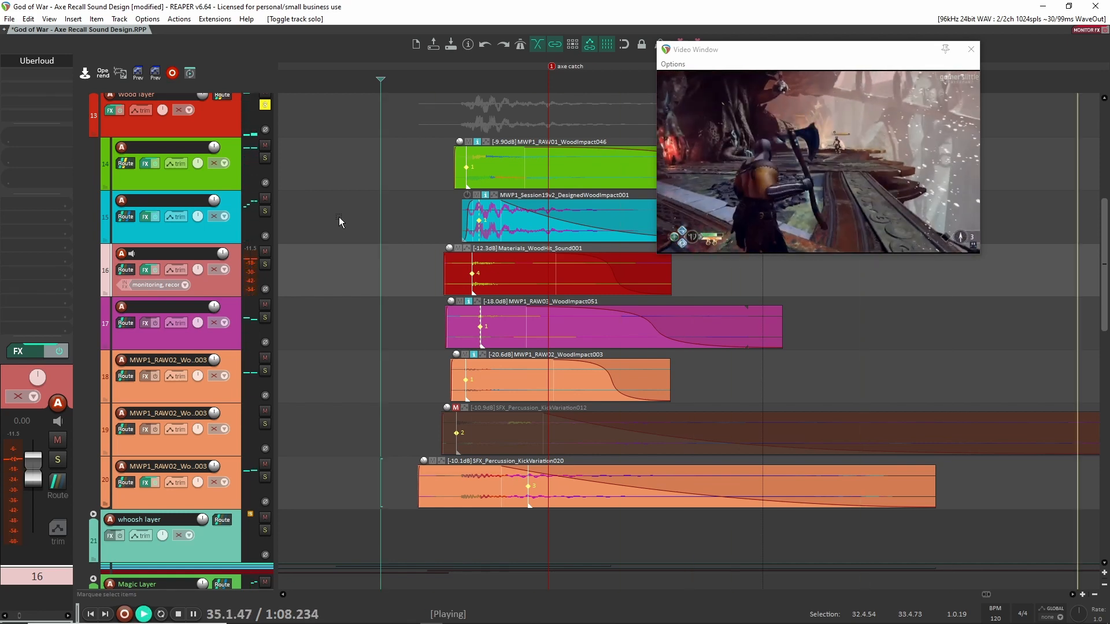
key(space)
key(space)
Mute track 20 and play the Wood layer without it, and unmute it and play the layer again.
click(265, 464)
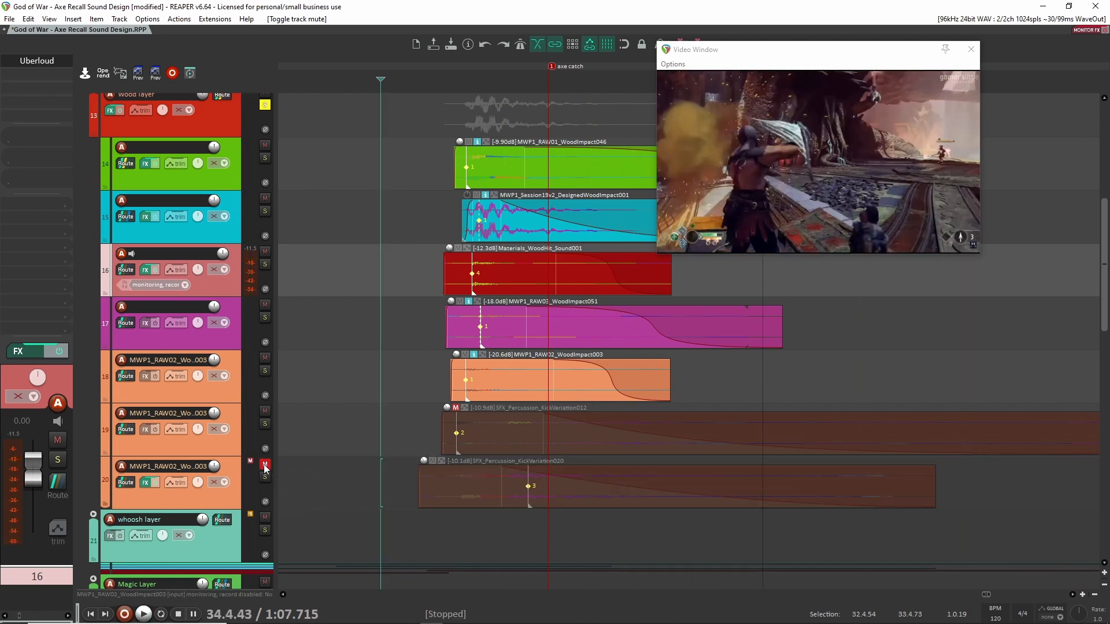
key(space)
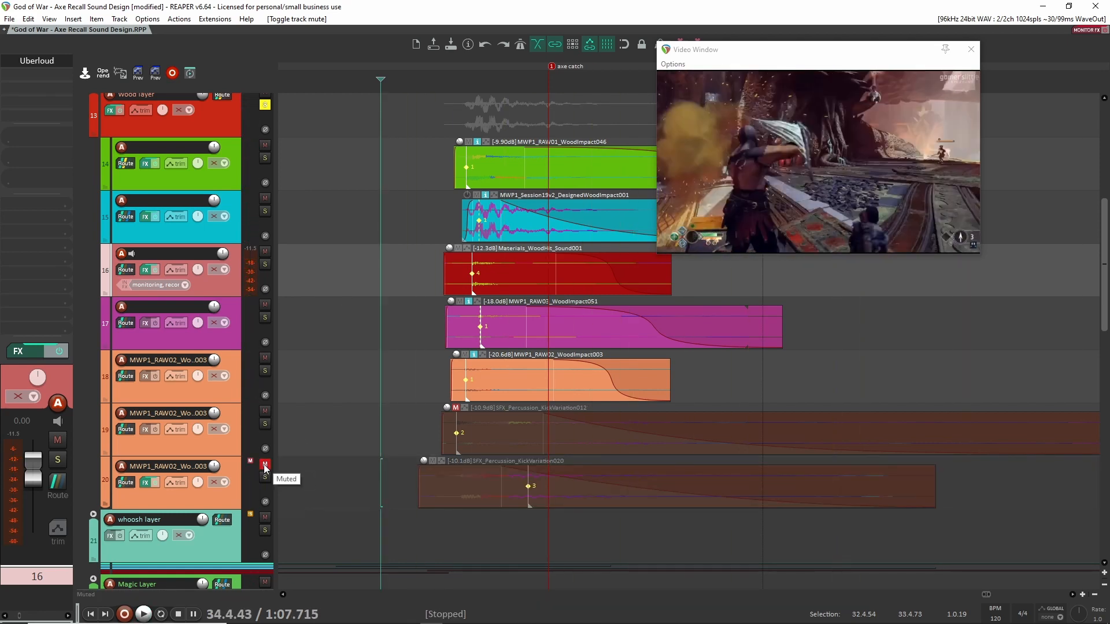
key(space)
key(space)
click(265, 465)
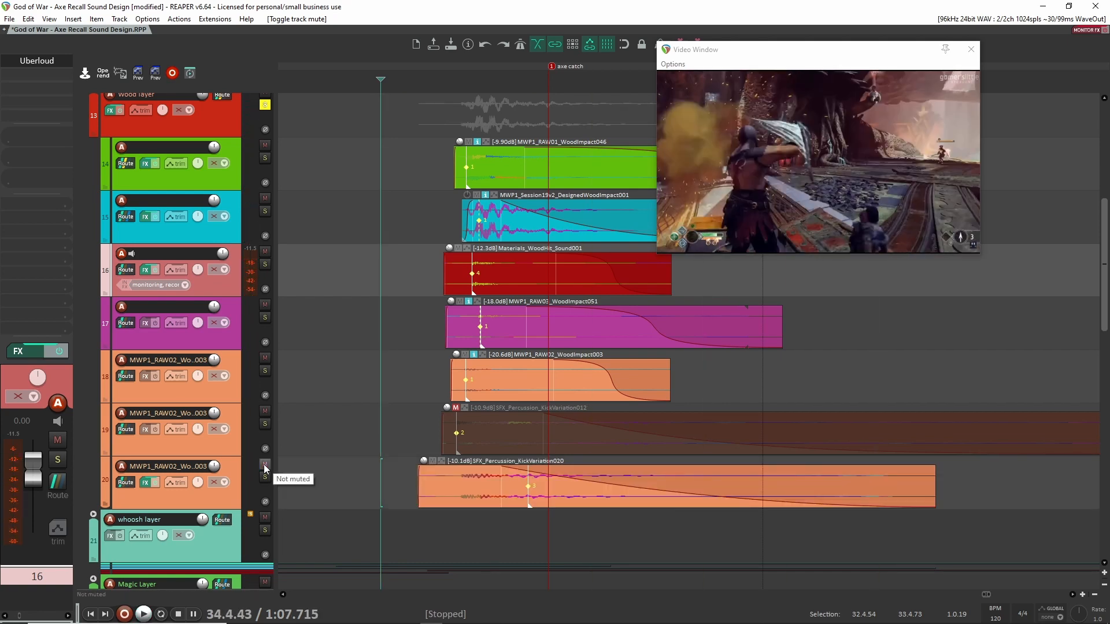
key(space)
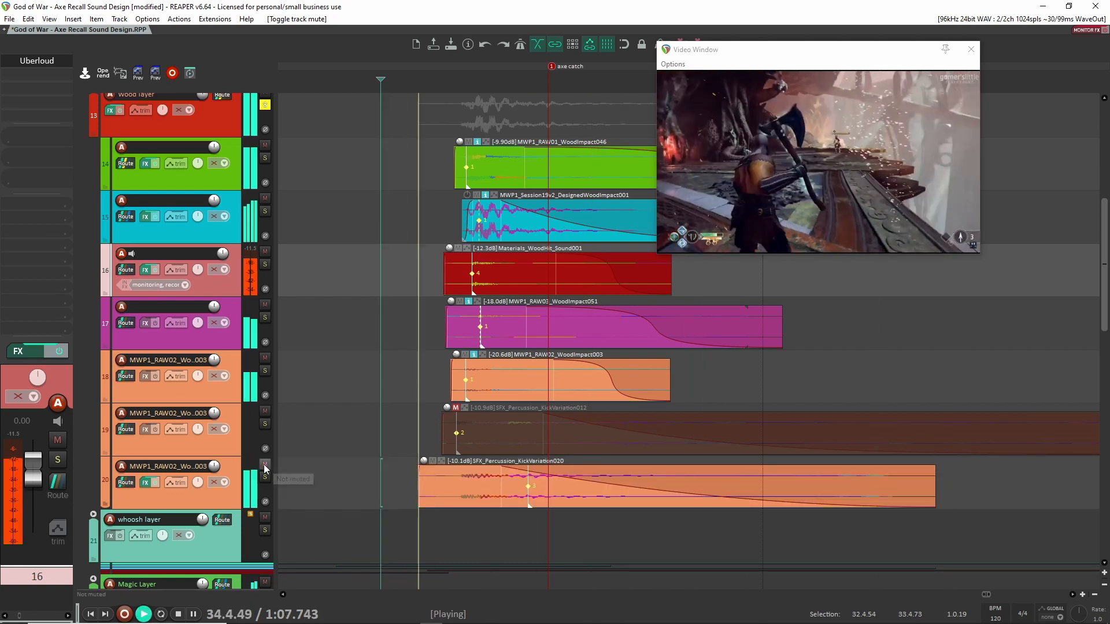
key(space)
key(space)
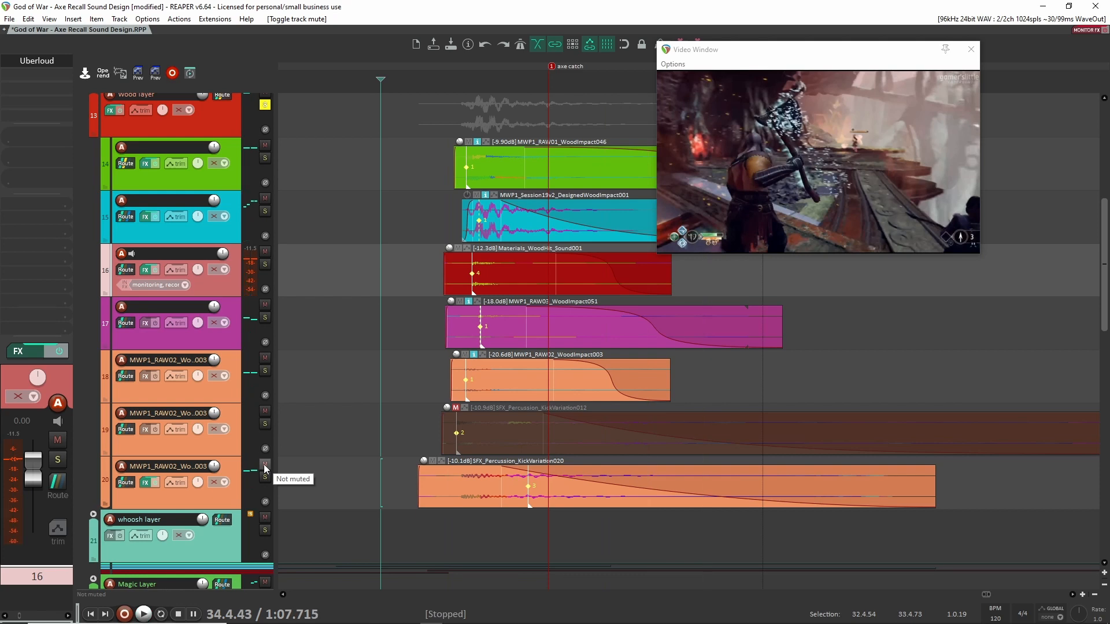
Alternate track 20 between muted and unmuted across short playbacks of the Wood layer, leaving it unmuted.
click(264, 465)
key(space)
click(264, 467)
key(space)
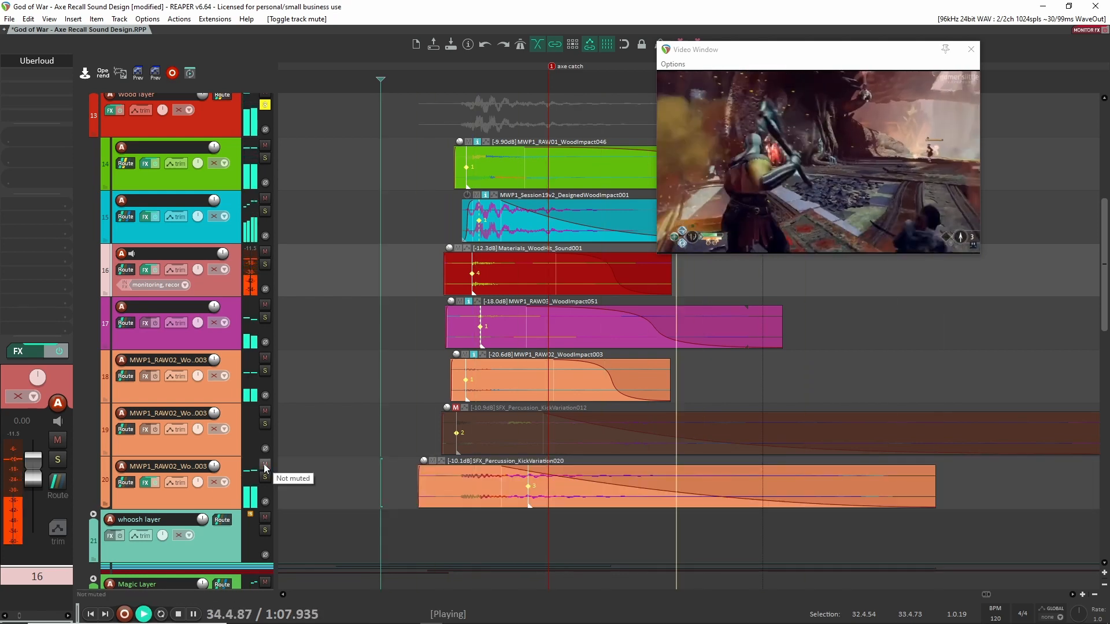
key(space)
click(264, 467)
key(space)
key(space)
click(265, 465)
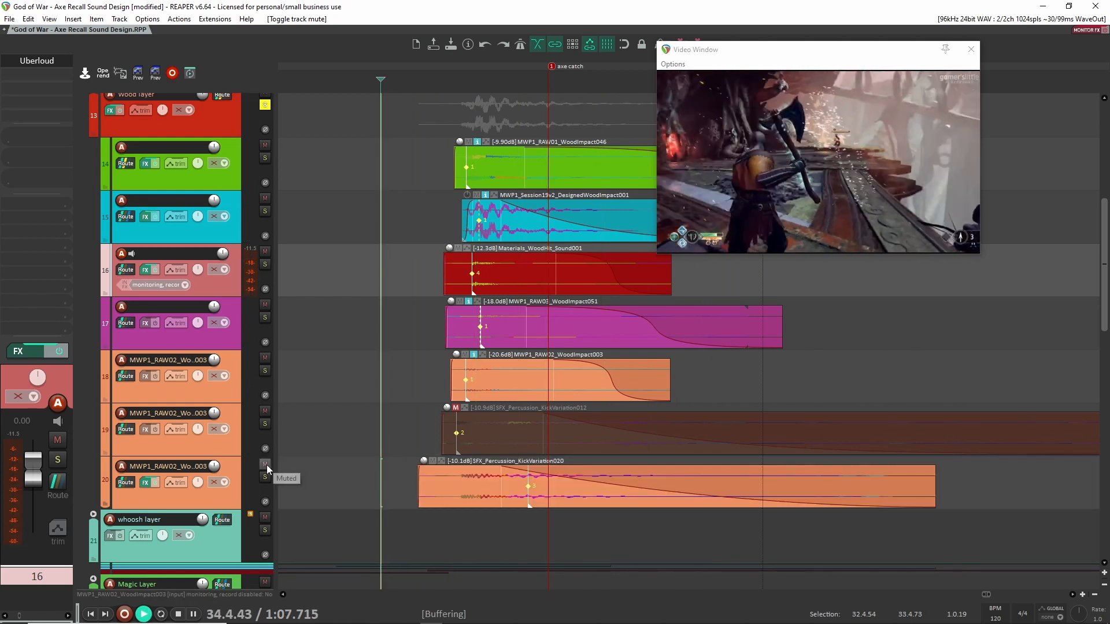
key(space)
key(space)
Open Neutron 3 Compressor on the Wood layer folder track and play the layer to examine the gain reduction.
scroll(292, 182, up, 2)
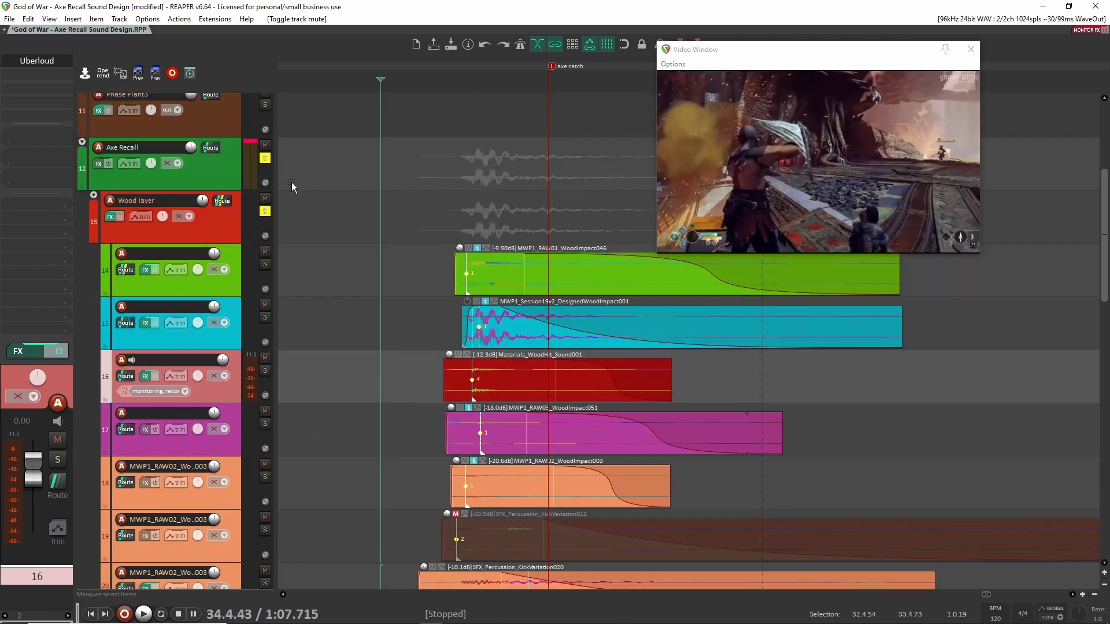
click(264, 212)
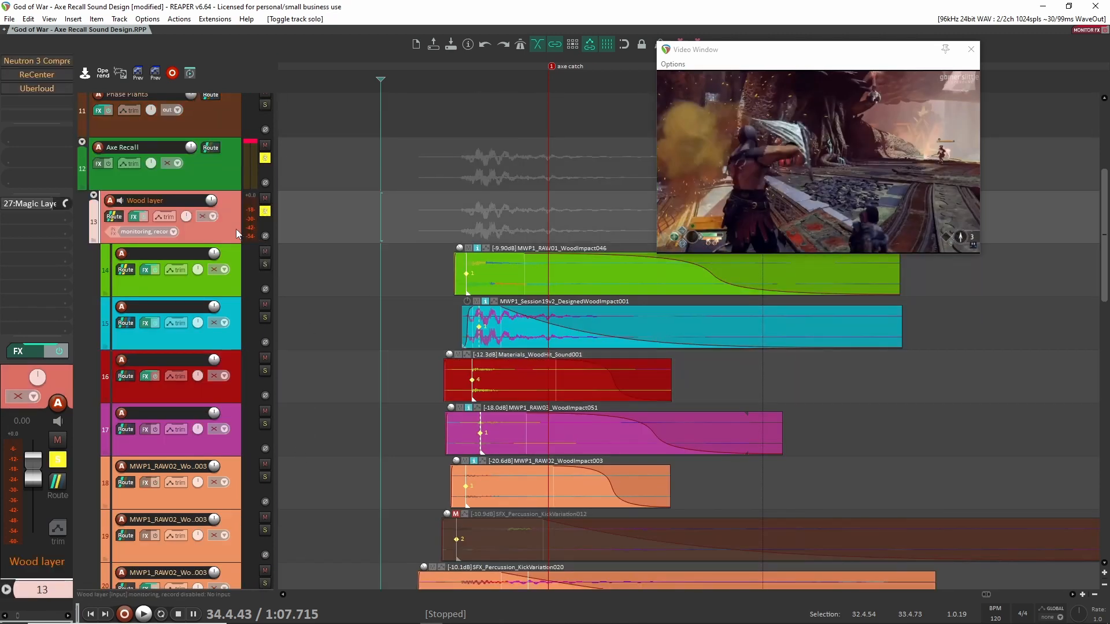
click(33, 64)
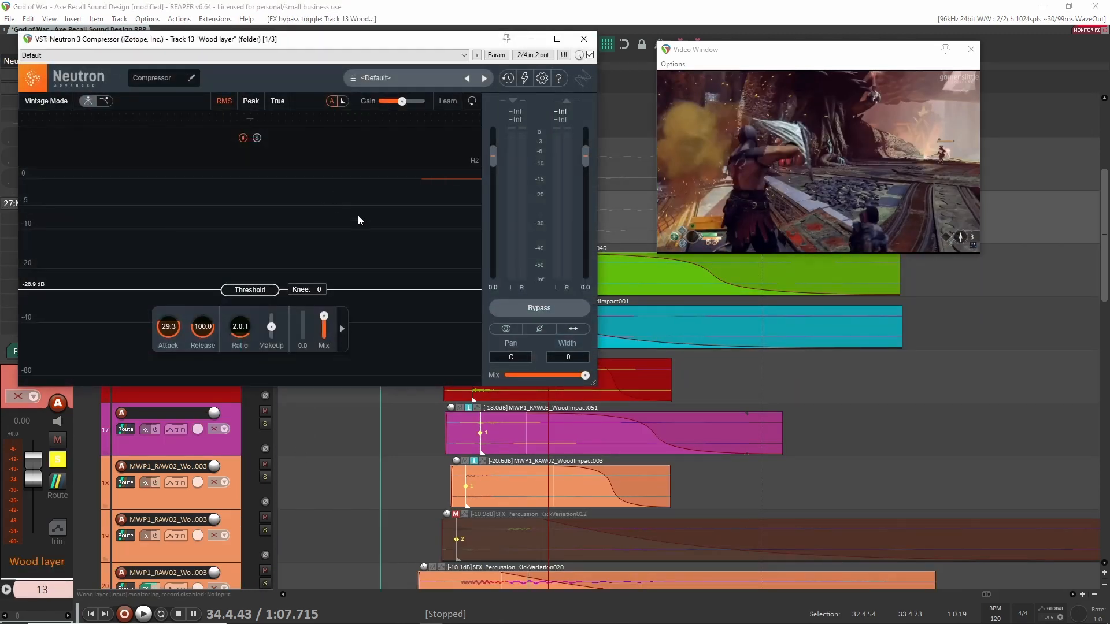
key(space)
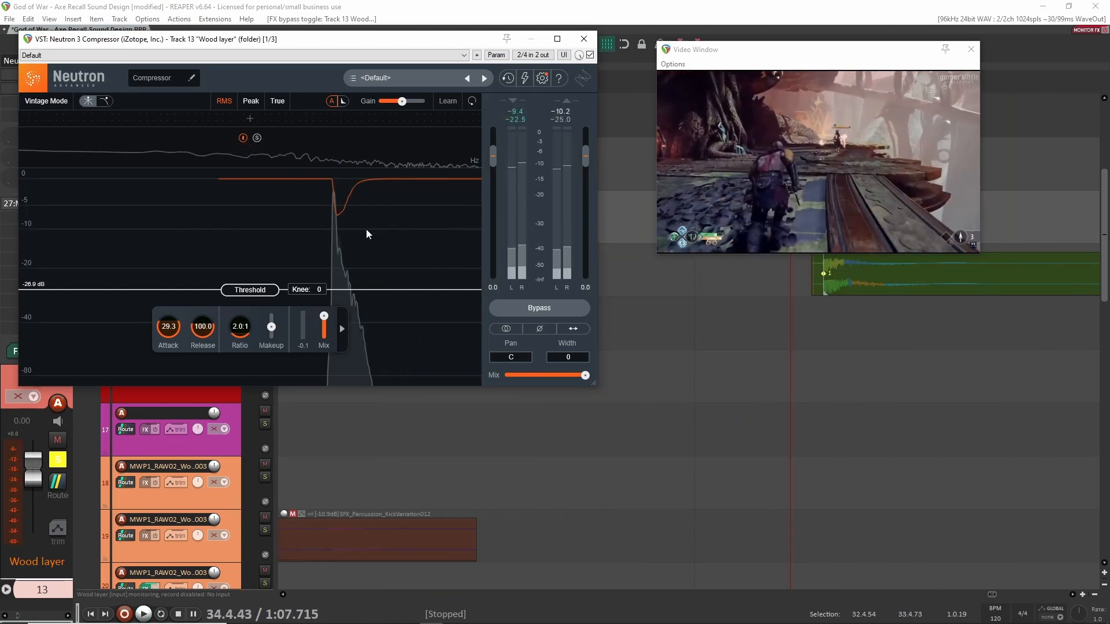
key(space)
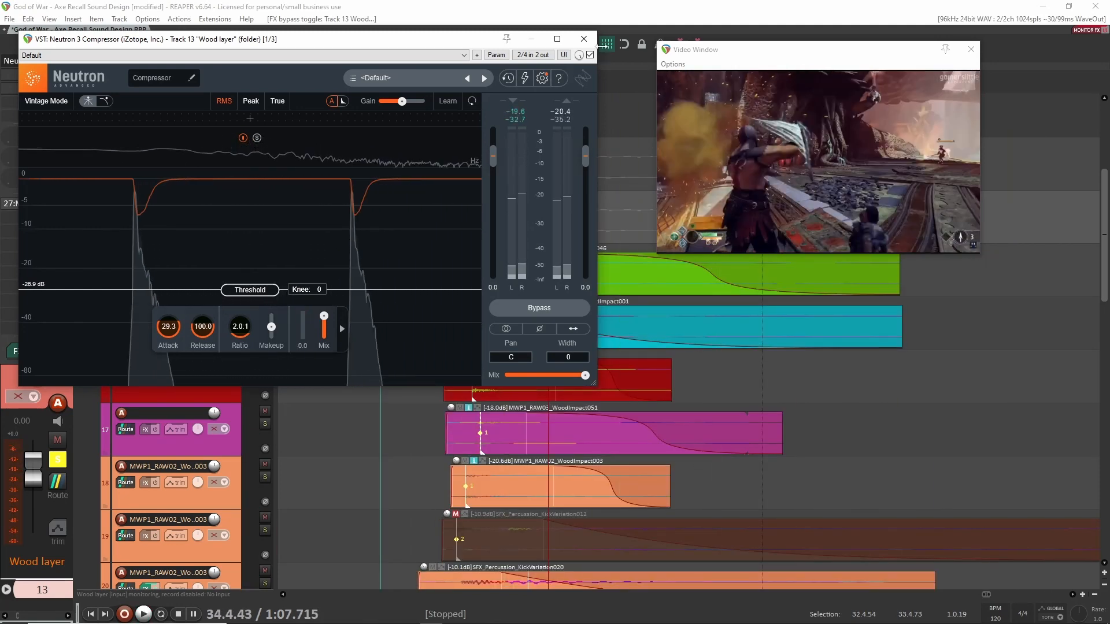
View ReCenter's settings on the Wood layer folder track while playing the layer, and close the effect.
click(584, 38)
click(36, 74)
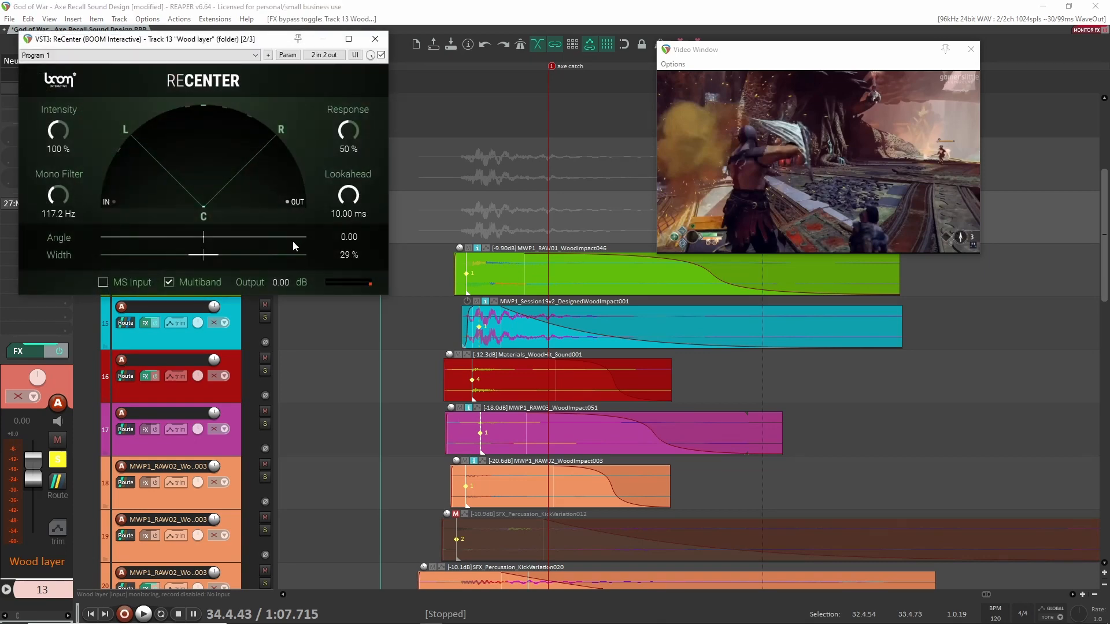
key(space)
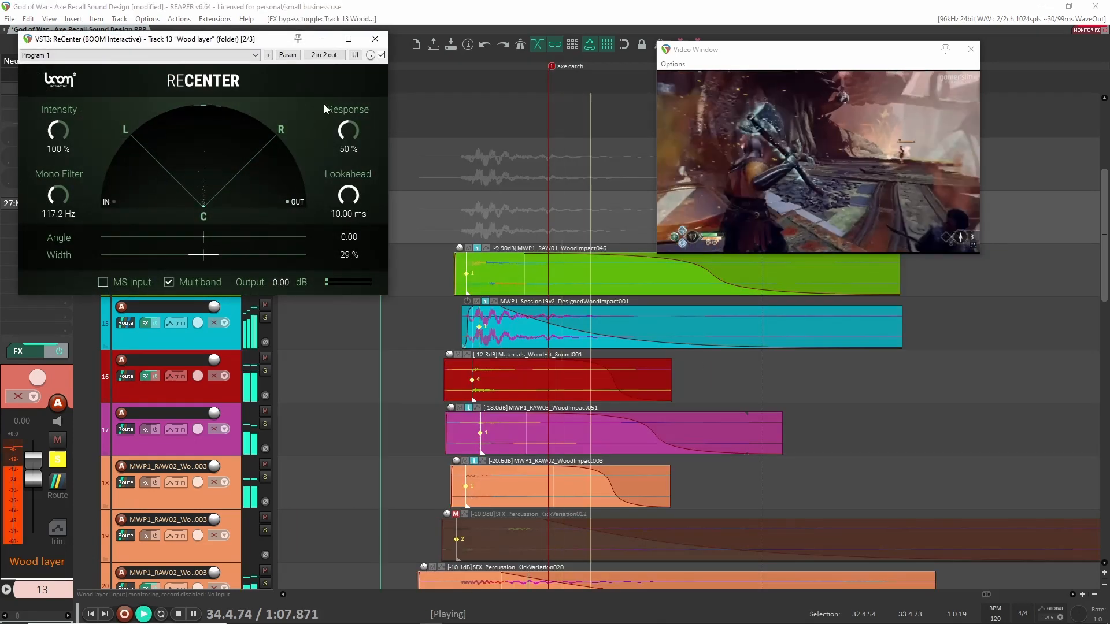
key(space)
click(375, 39)
Open Uberloud on the Wood layer folder track and compare the layer's playback with the effect active and bypassed.
scroll(426, 268, down, 4)
scroll(347, 242, up, 1)
shift+click(41, 89)
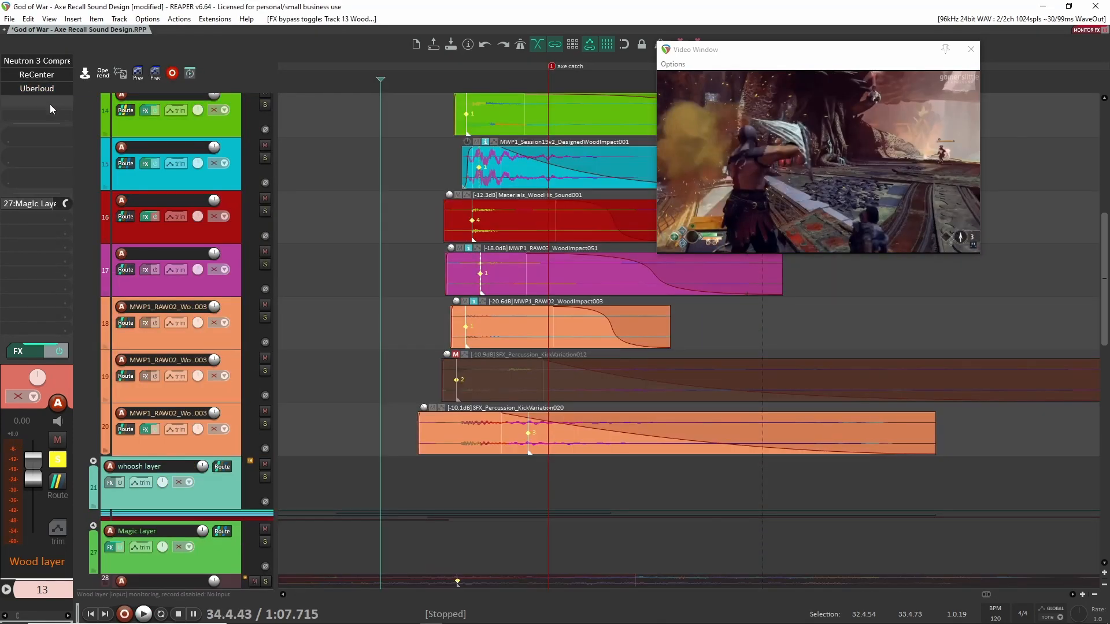
key(space)
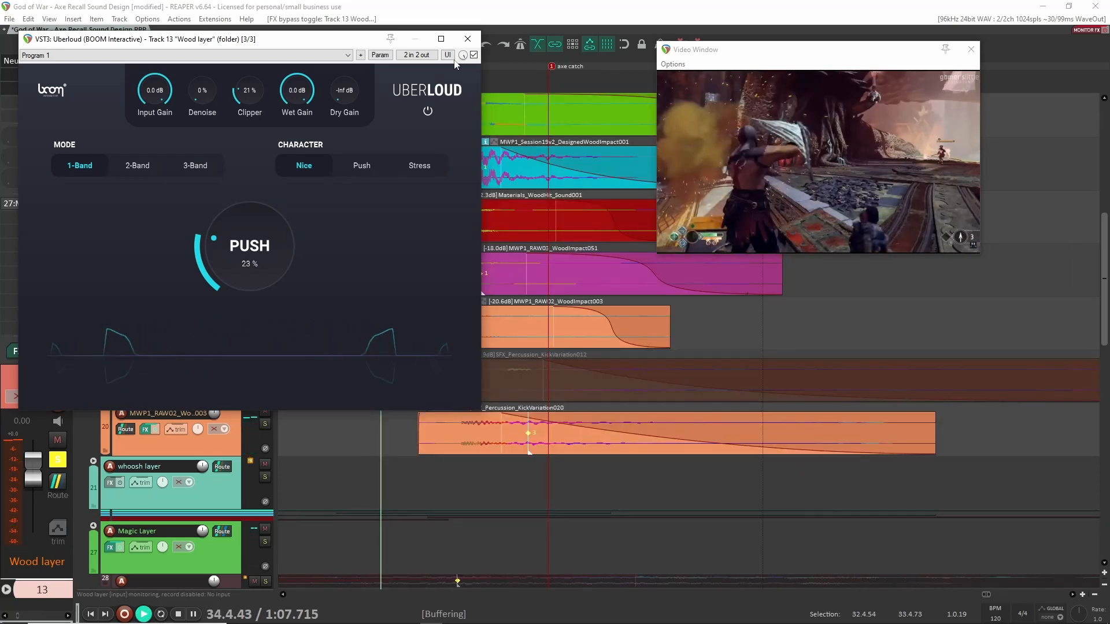
click(474, 56)
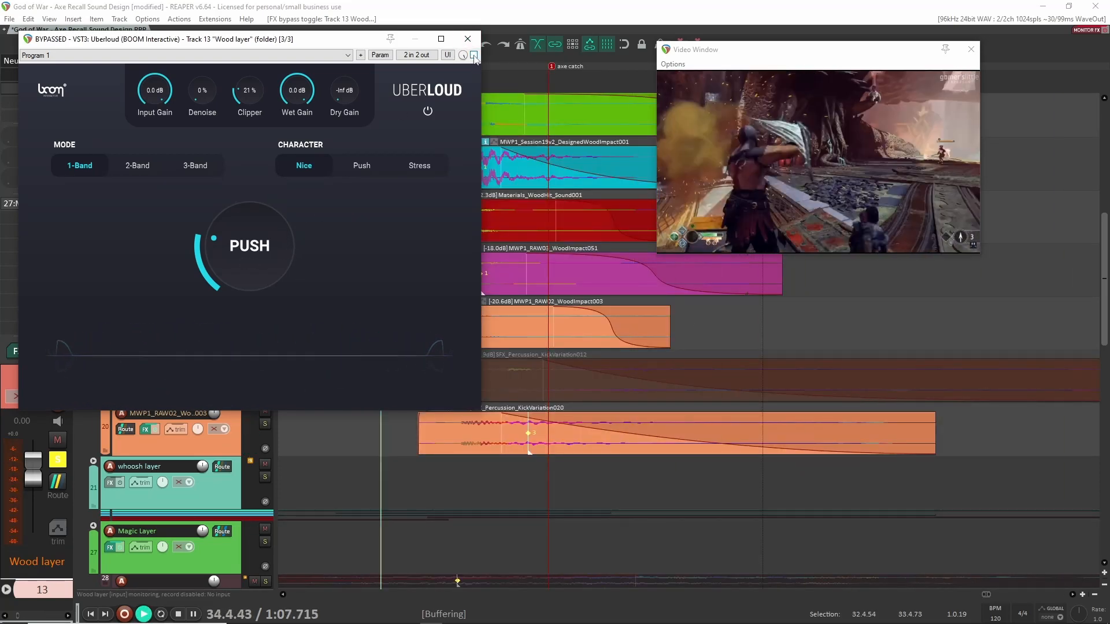
key(space)
click(474, 55)
key(space)
key(space)
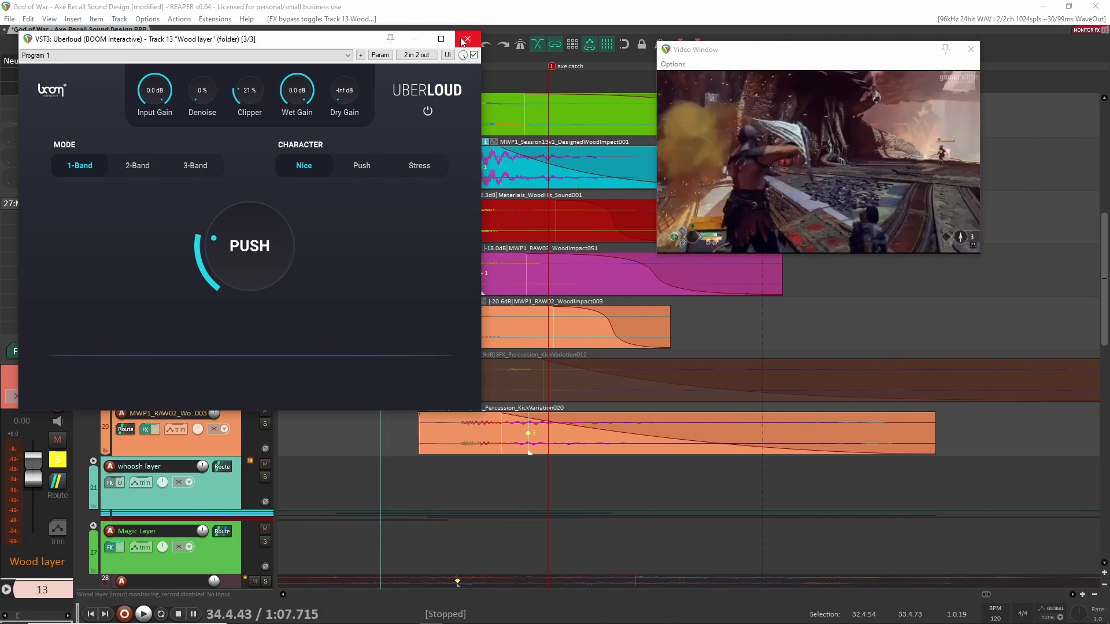
click(462, 40)
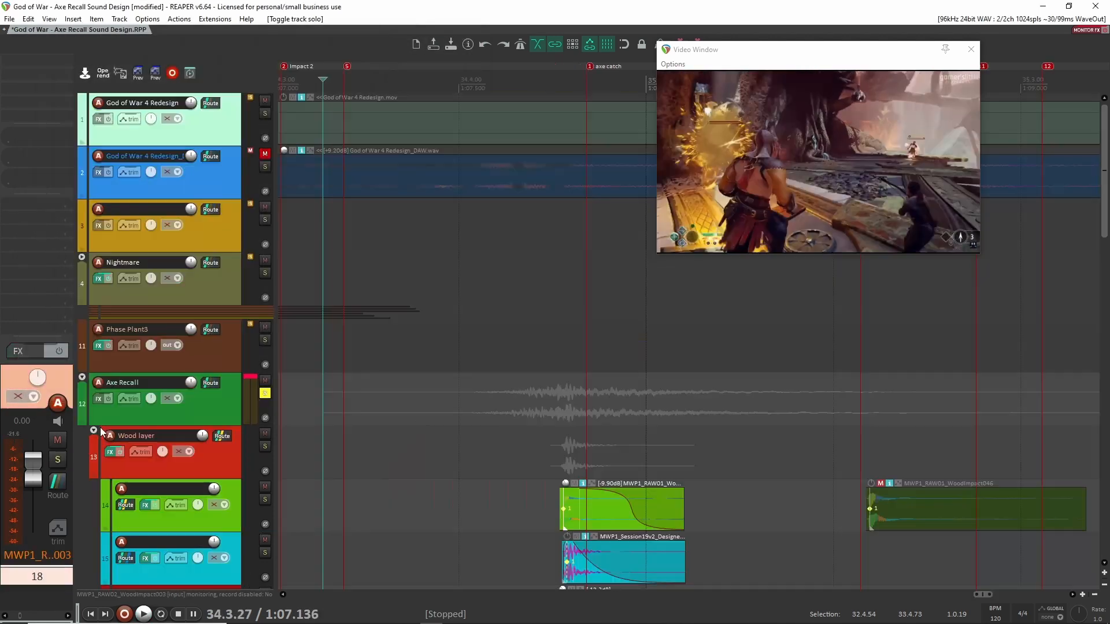
Collapse the Wood layer folder and show the expanded whoosh layer with its folder track soloed.
click(93, 430)
click(94, 430)
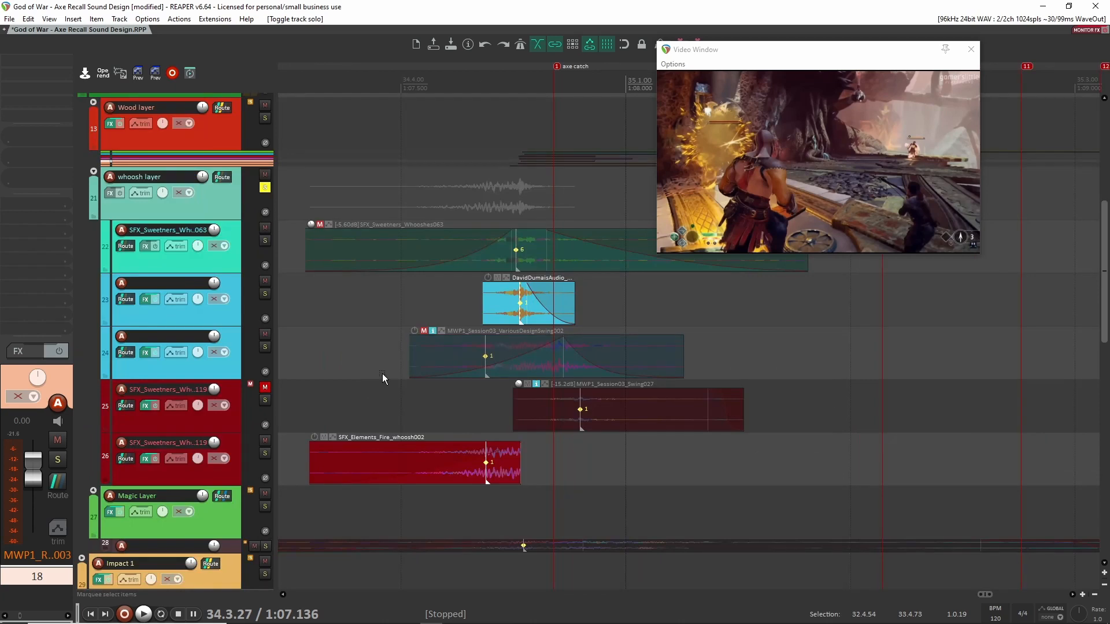
scroll(377, 361, up, 2)
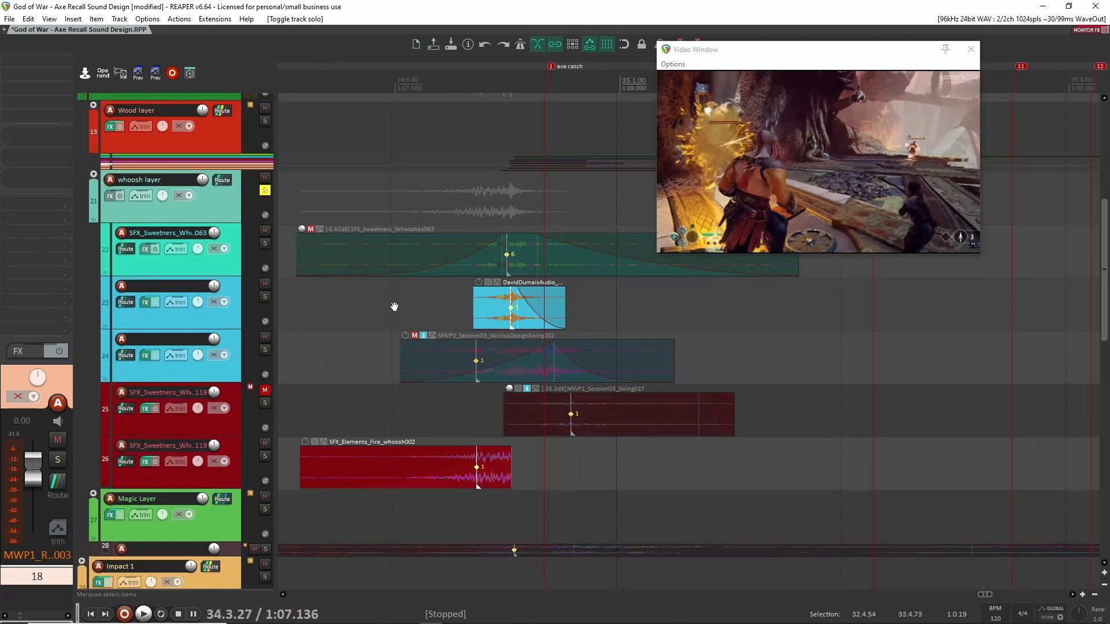
Play the soloed whoosh layer from around the start of its clips.
click(303, 222)
key(space)
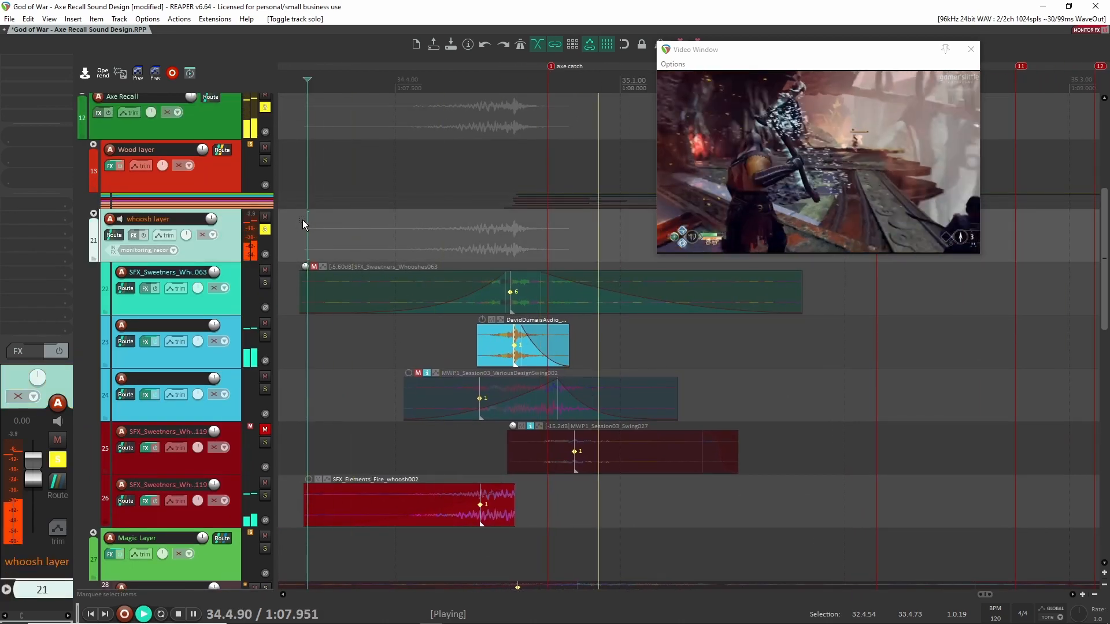
key(space)
key(space)
key(space)
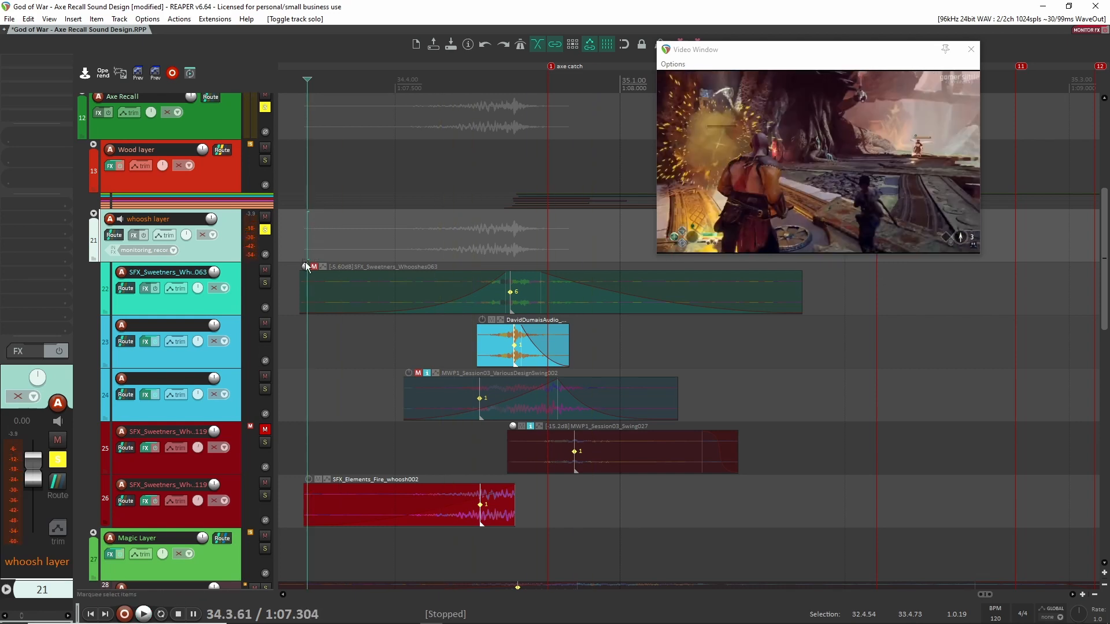
Solo track 22 to inspect its muted SFX_Sweetners_Whooshes063 clip, and unsolo the track.
click(264, 283)
click(232, 305)
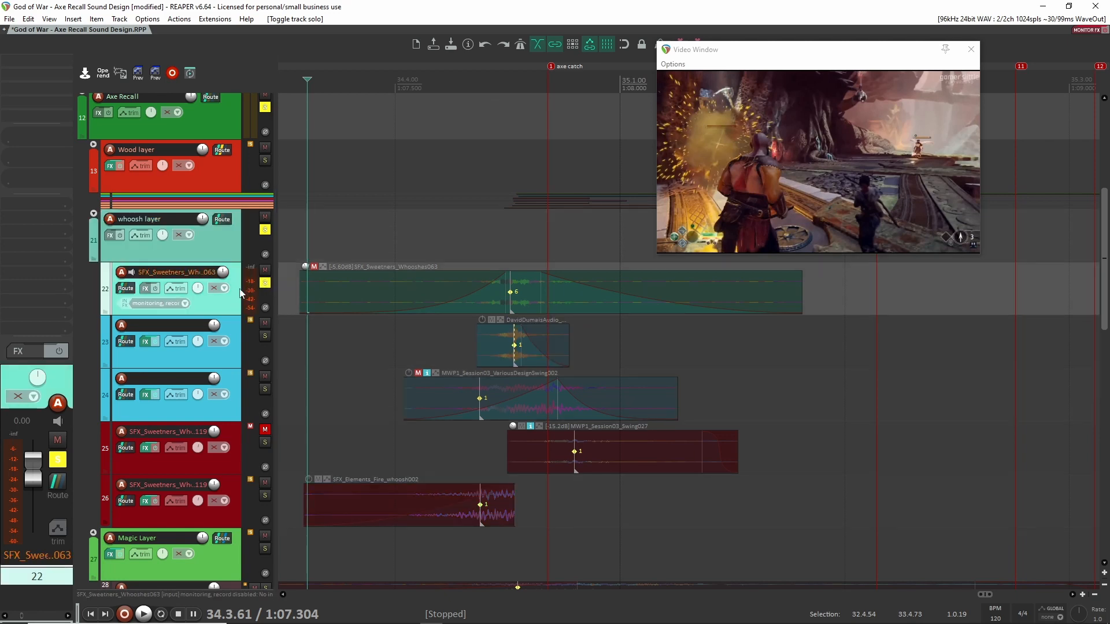
click(229, 242)
click(235, 289)
click(265, 283)
Solo track 23 and play it from just before its weapon swing clip.
click(264, 336)
click(434, 335)
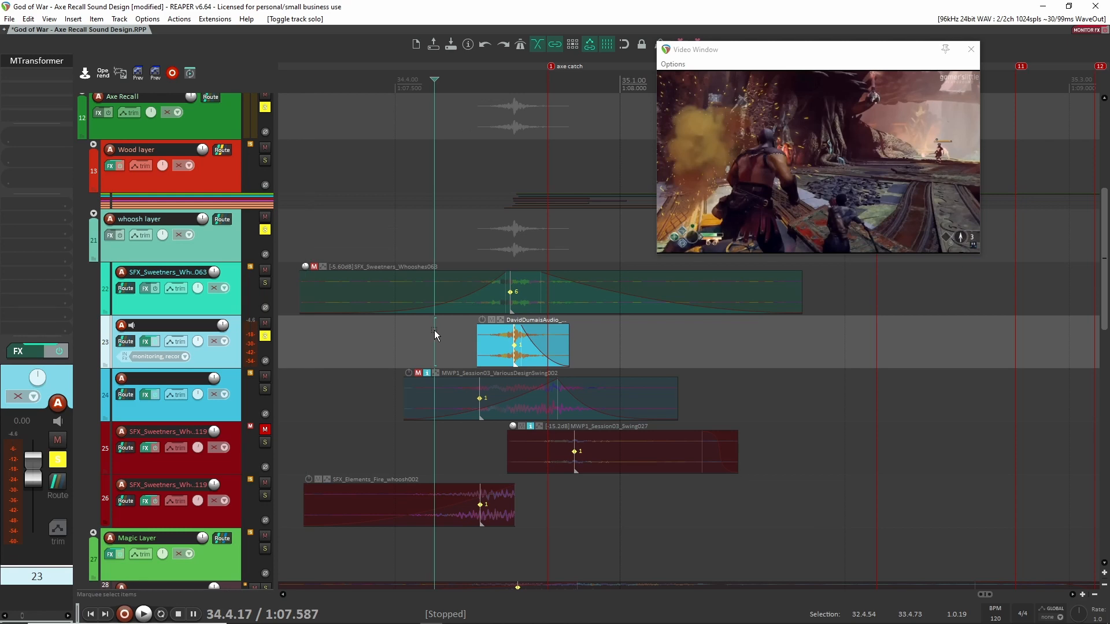
key(space)
key(space)
scroll(426, 355, up, 2)
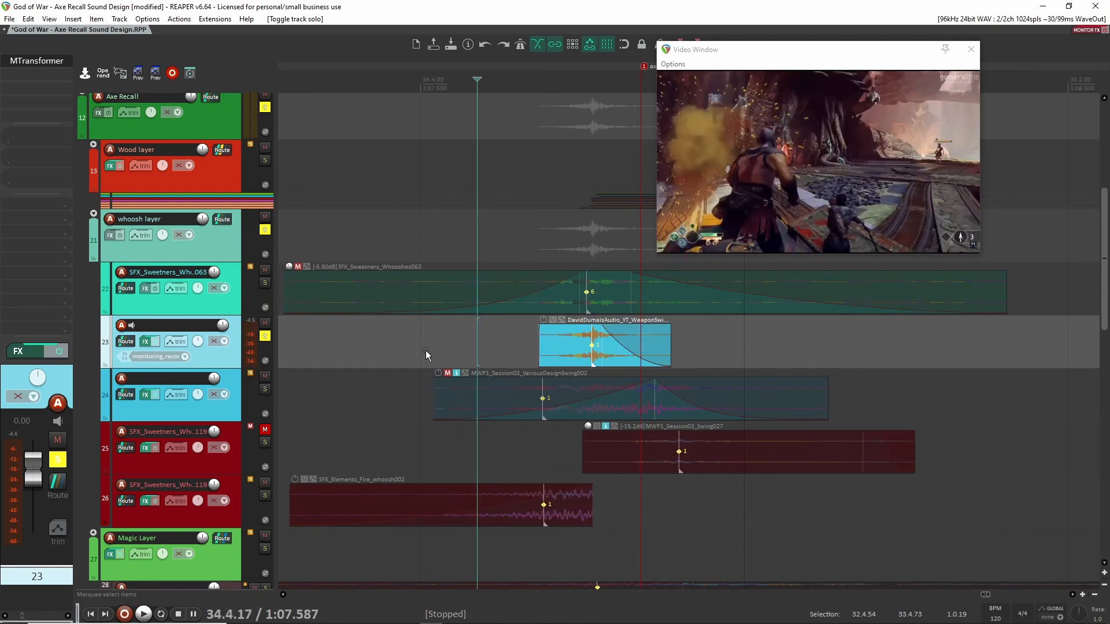
scroll(426, 355, down, 1)
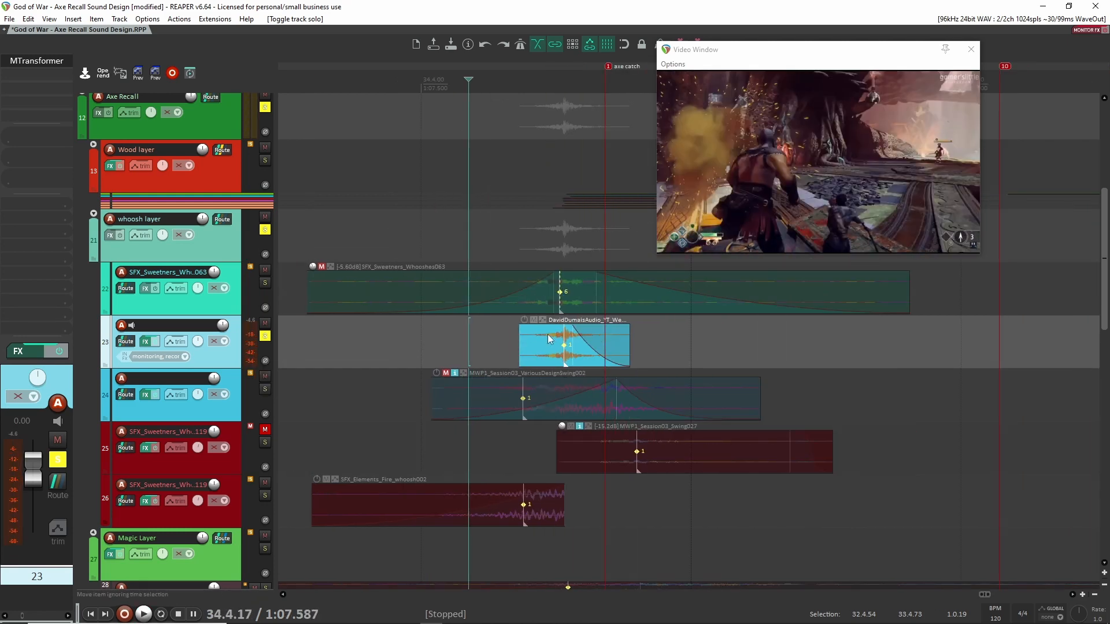
Inspect the MTransformer effect on track 23 and compare playback with it bypassed and enabled, closing its window when done.
click(37, 60)
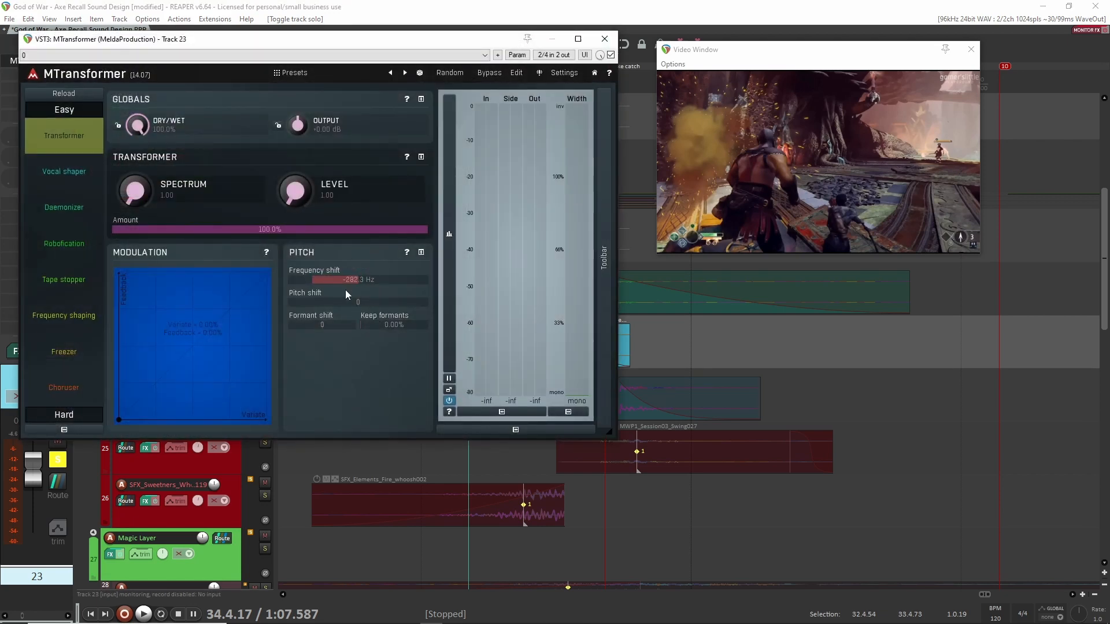
click(611, 55)
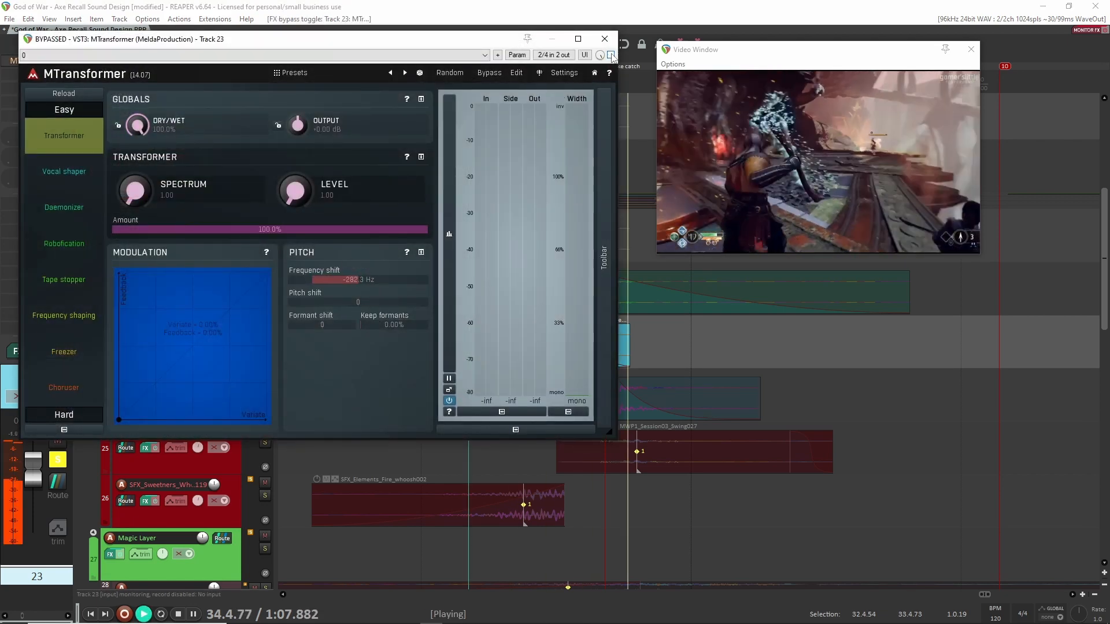
click(611, 55)
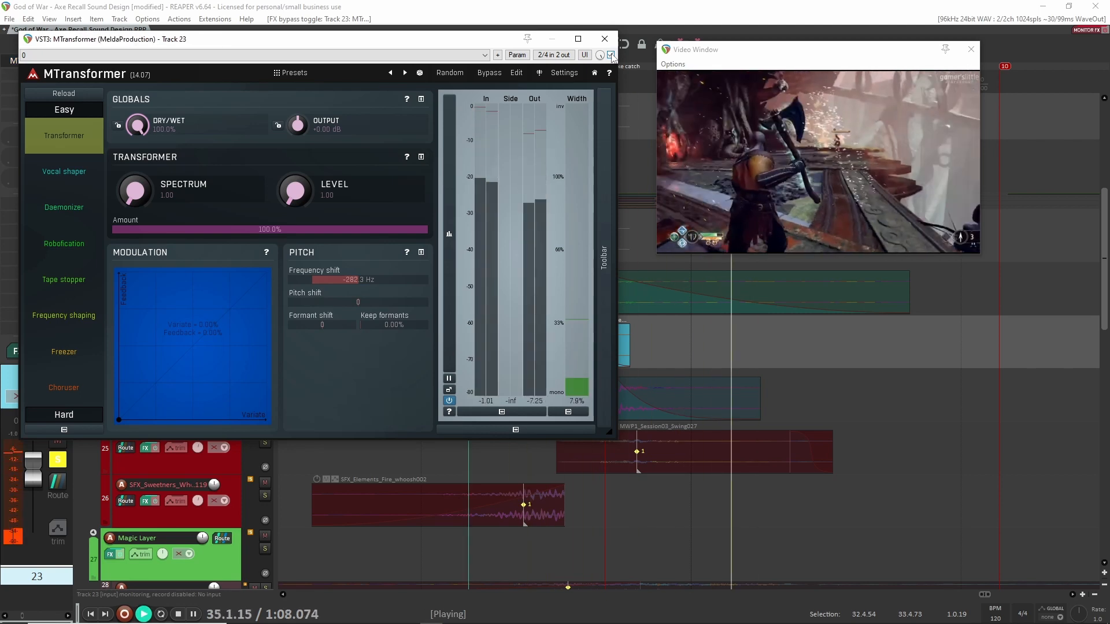
key(space)
click(605, 38)
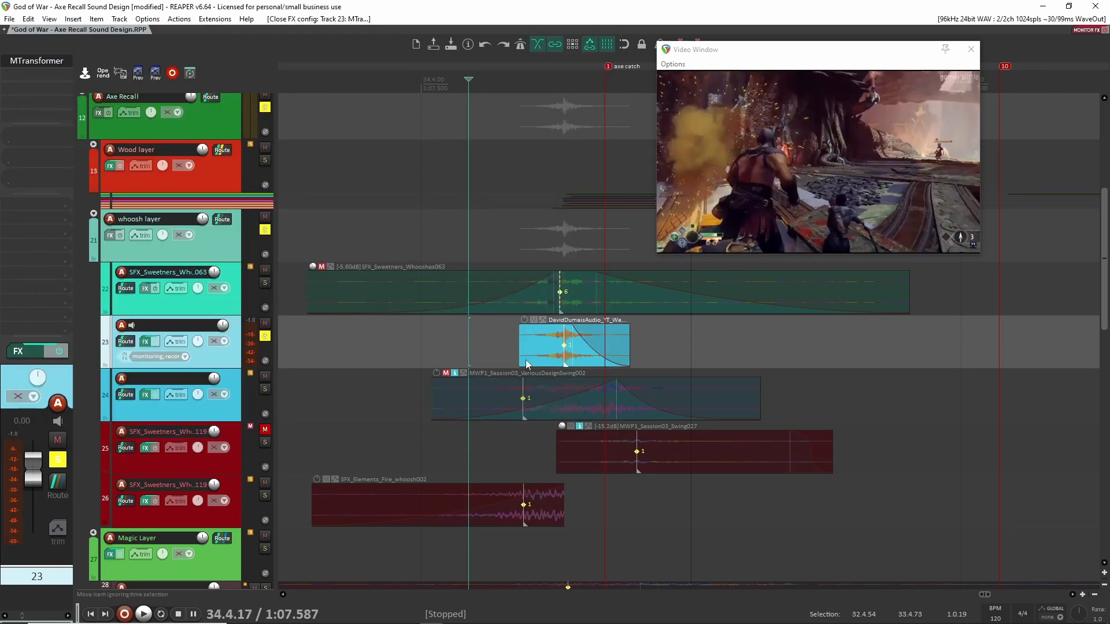
Unsolo track 23, solo track 26, and play it from just before the SFX_Elements_Fire_whoosh002 clip.
click(264, 336)
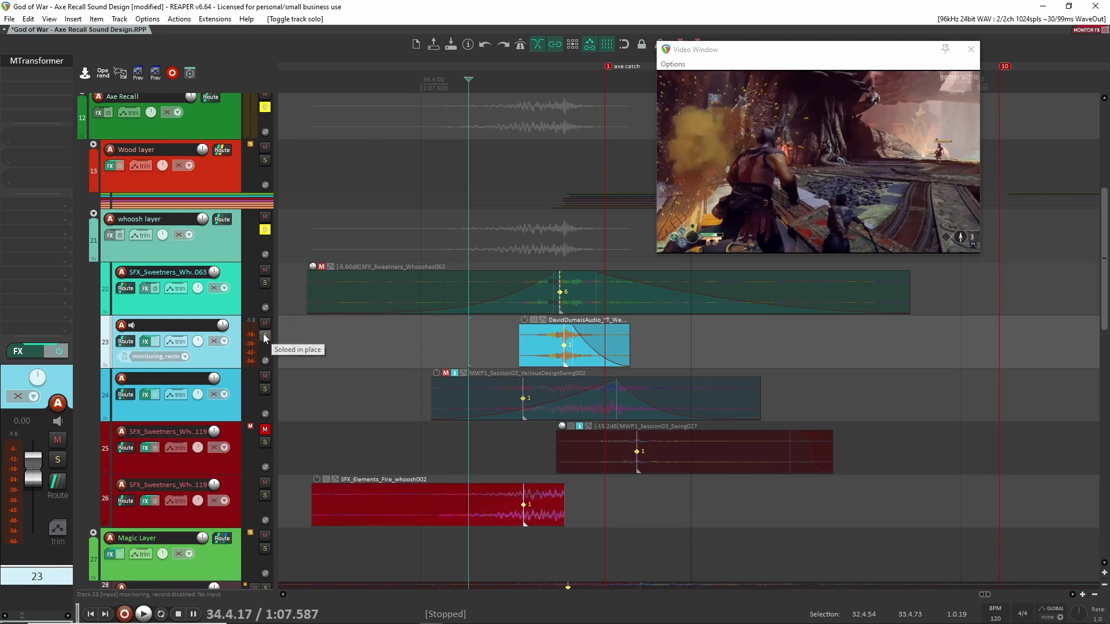
click(265, 496)
click(329, 440)
key(space)
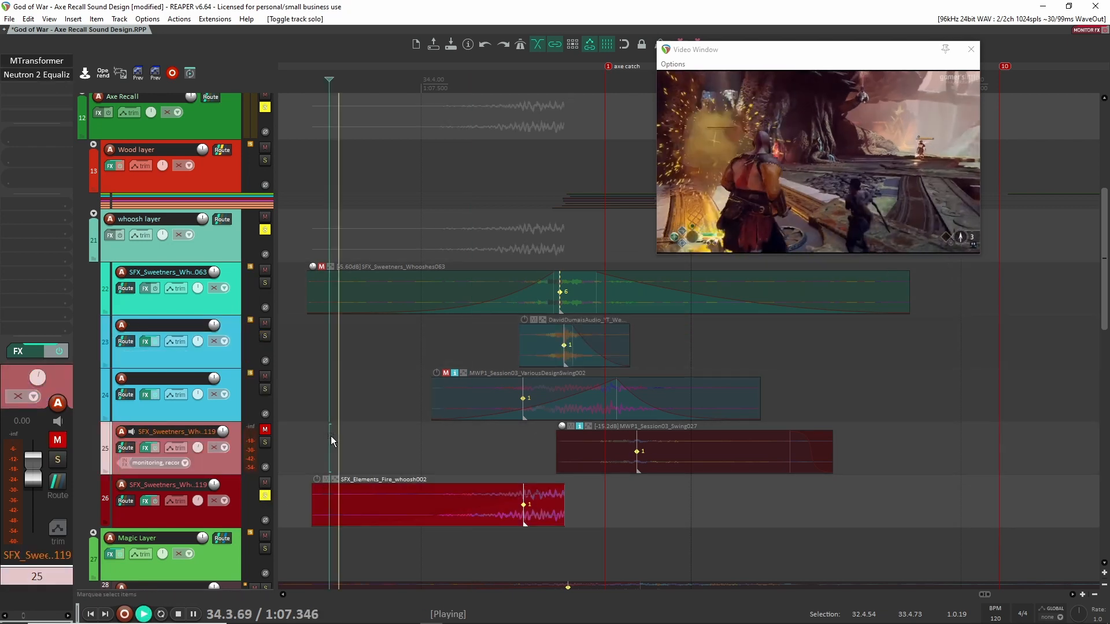
key(space)
Show track 26's effects and toggle the MTransformer bypass to compare playback of the fire whoosh clip.
click(234, 508)
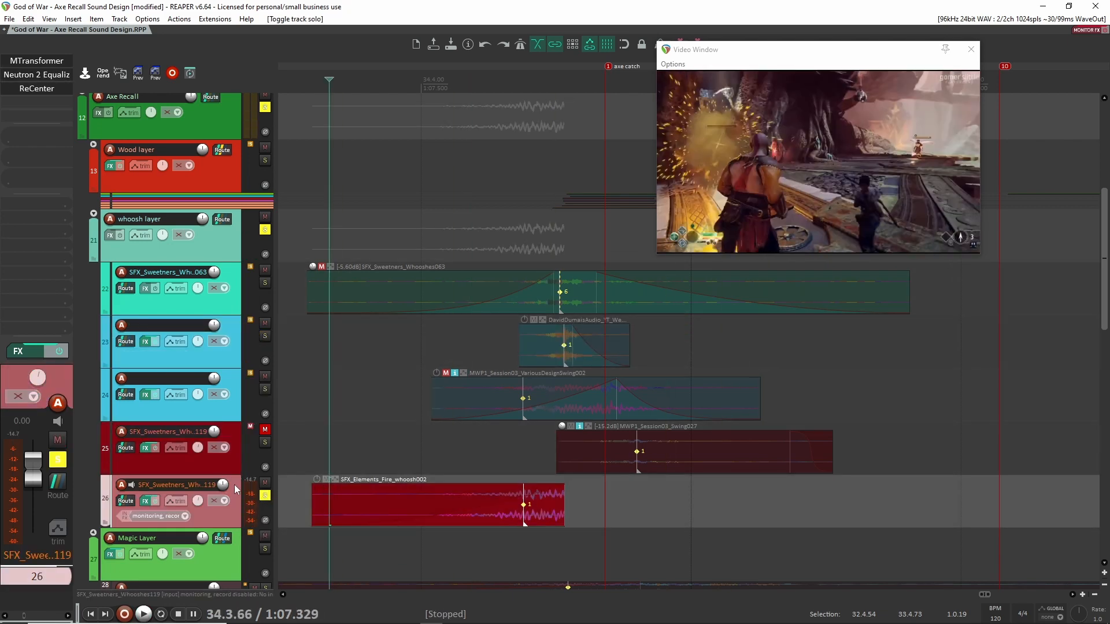
drag(295, 512, 321, 497)
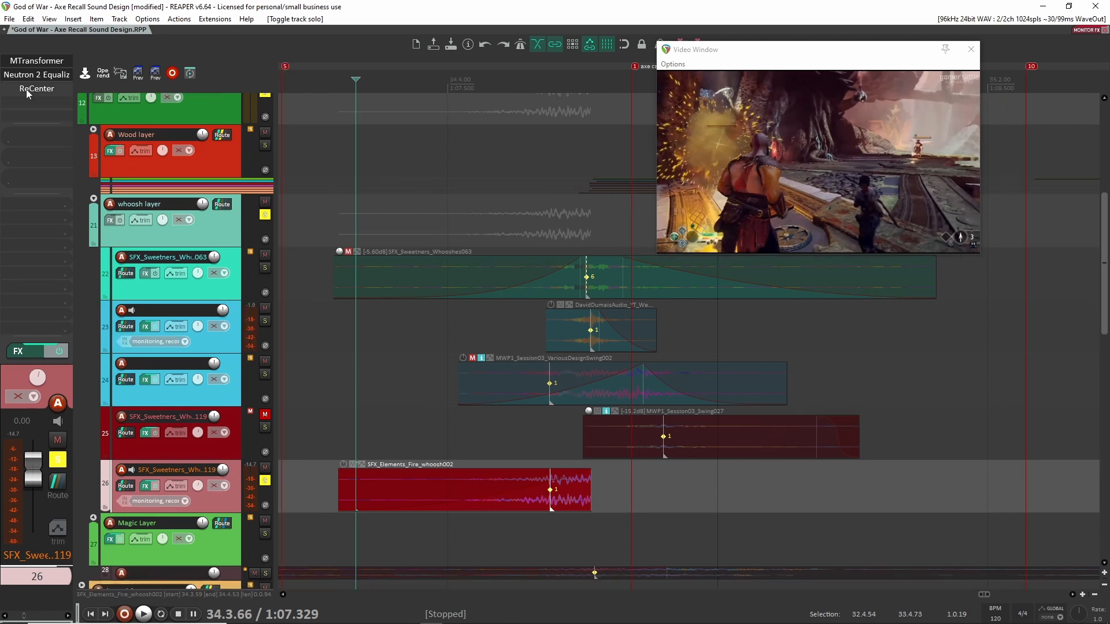
shift+click(36, 61)
key(space)
key(space)
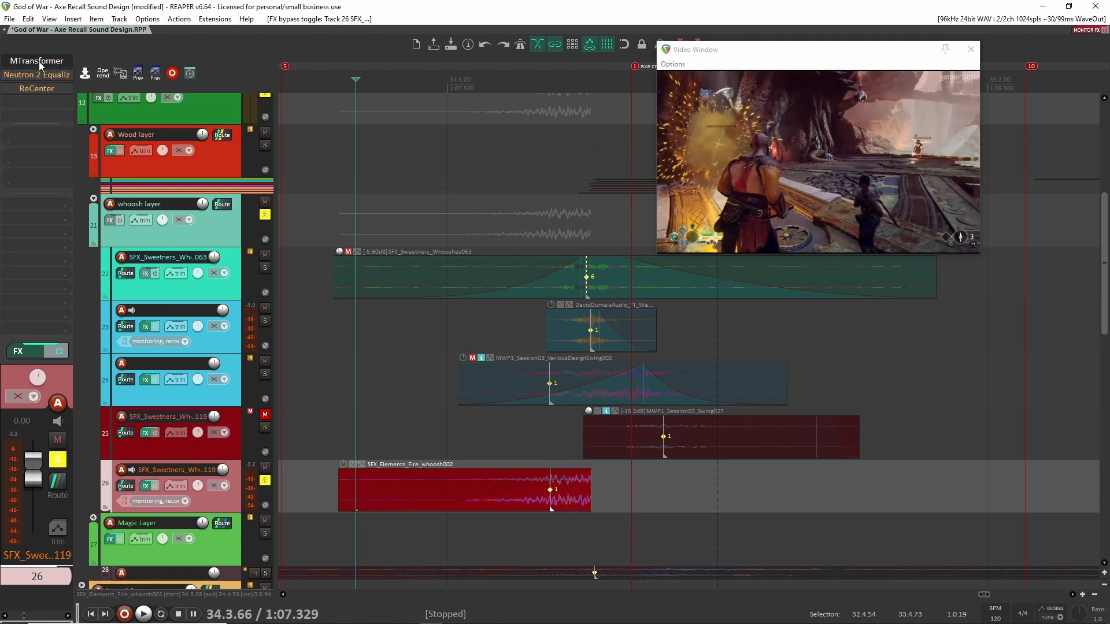
Inspect track 26's MTransformer pitch settings, compare playback with the effect bypassed and enabled, and close its window.
click(39, 65)
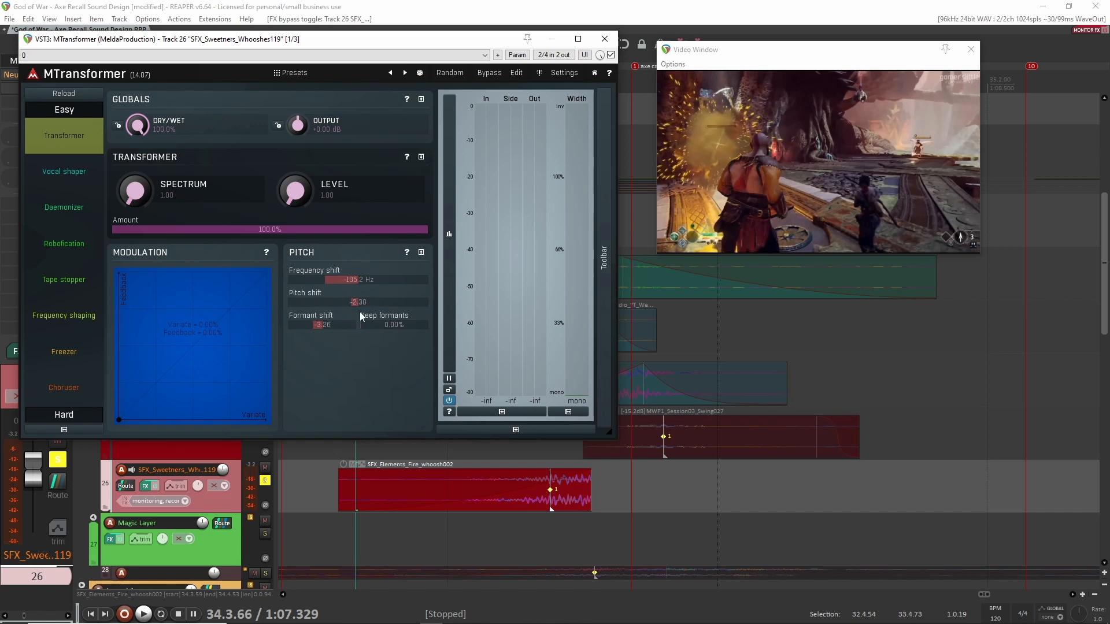
key(space)
key(space)
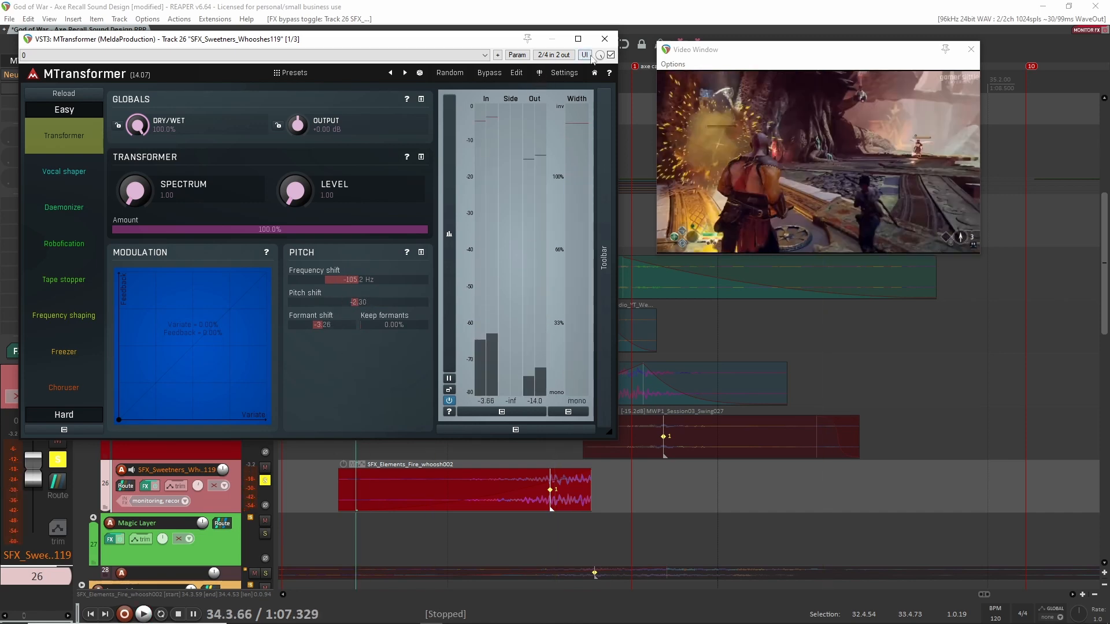
click(611, 56)
key(space)
key(space)
click(611, 56)
key(space)
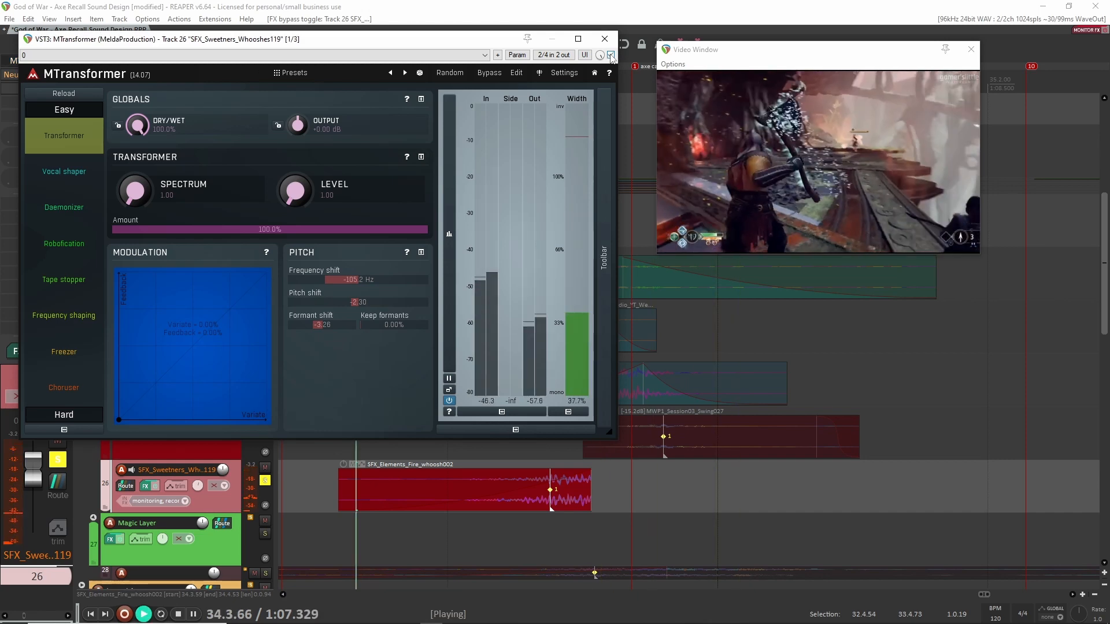
key(space)
click(605, 40)
Inspect the Neutron 2 Equalizer on track 26, compare playback with it bypassed and enabled, and close its window.
click(59, 76)
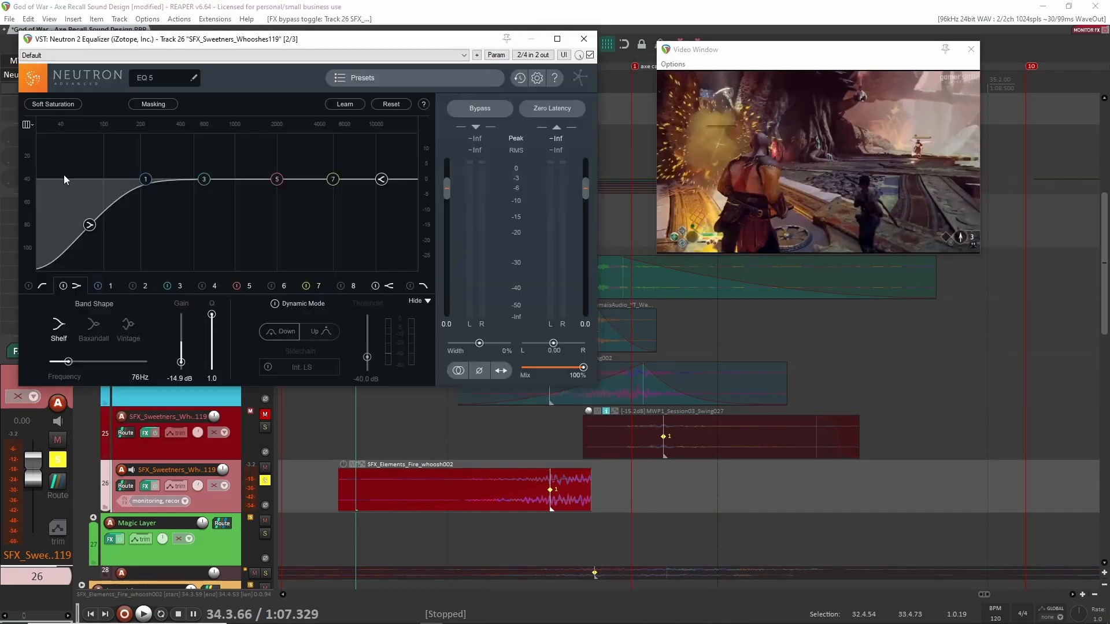
click(590, 56)
key(space)
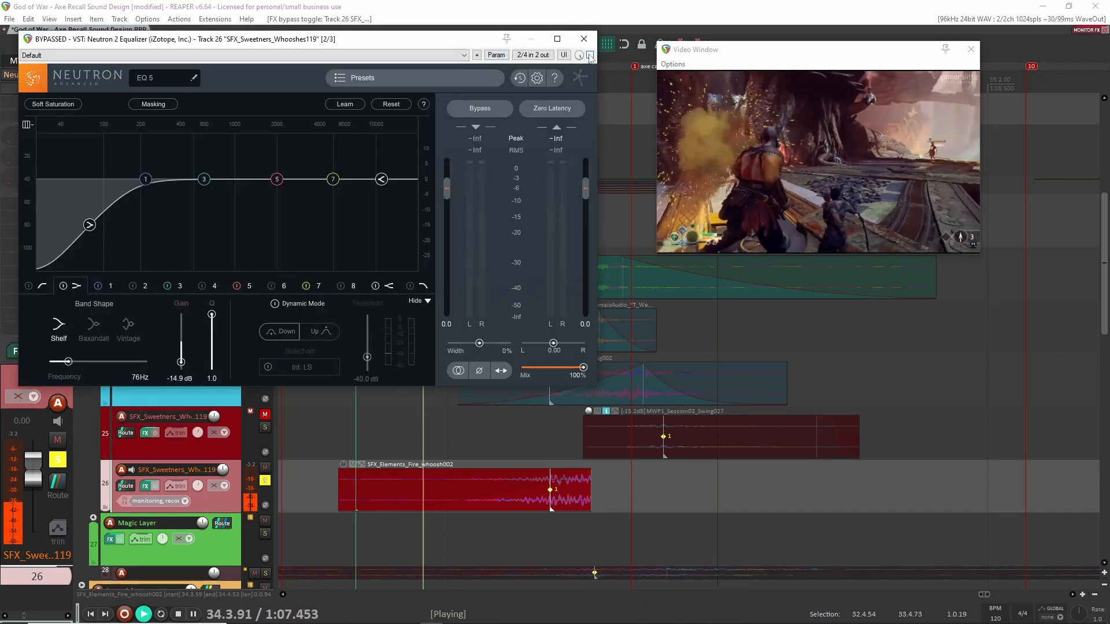
key(space)
click(590, 56)
key(space)
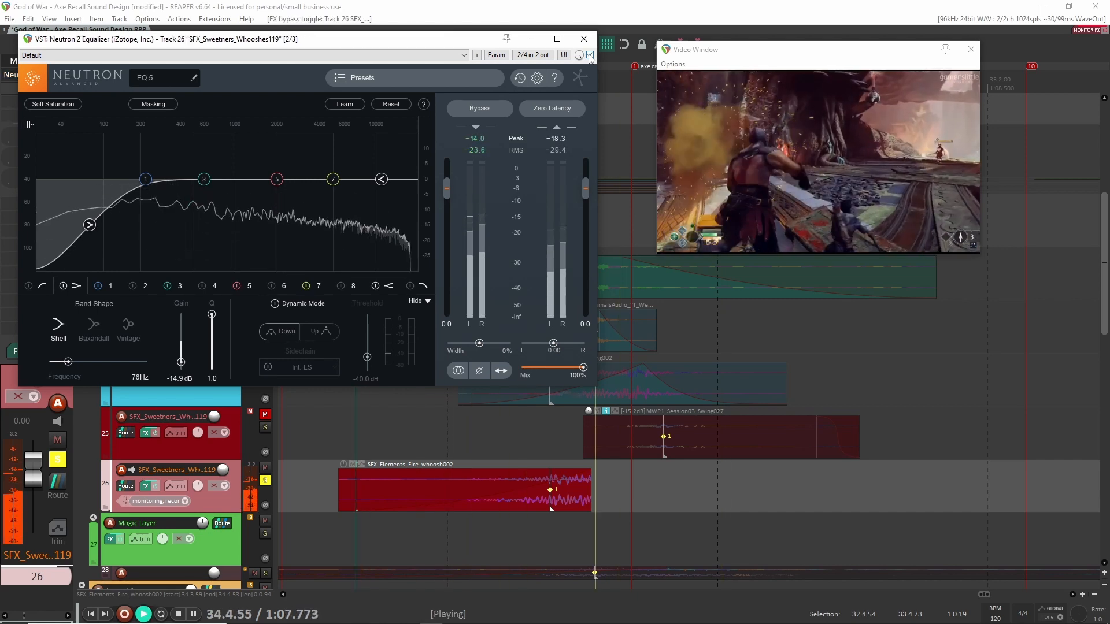
key(space)
click(584, 39)
Open the ReCenter effect on track 26 and play the fire whoosh to observe its width behaviour.
click(54, 89)
key(space)
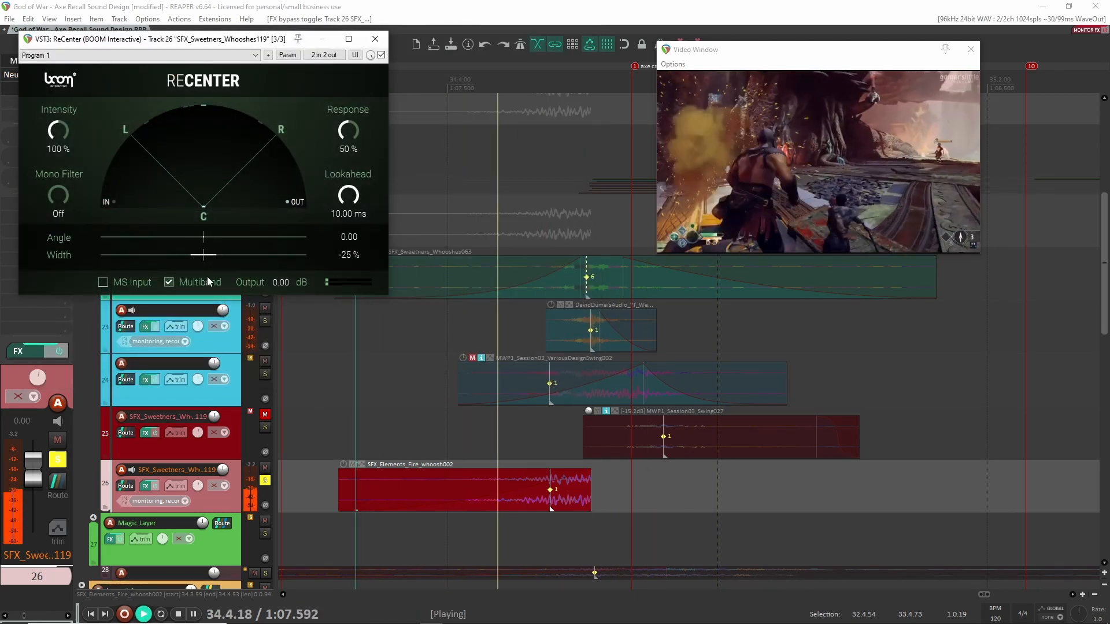
key(space)
key(space)
key(space)
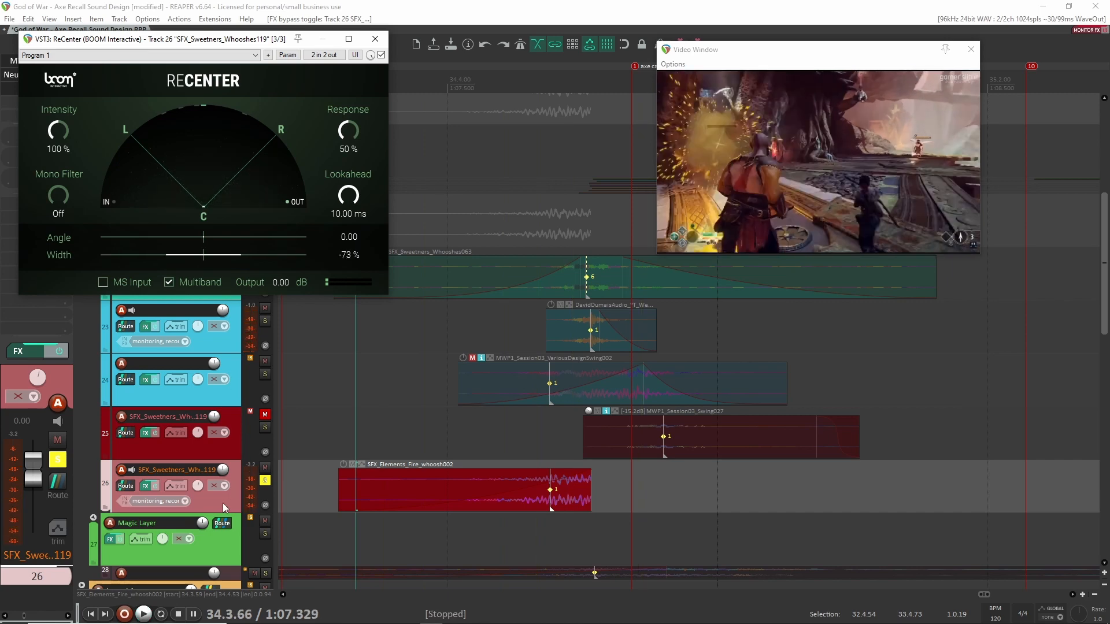
Show the ReCenter Width automation envelope beneath track 26.
click(223, 503)
key(shift+v)
scroll(199, 443, down, 2)
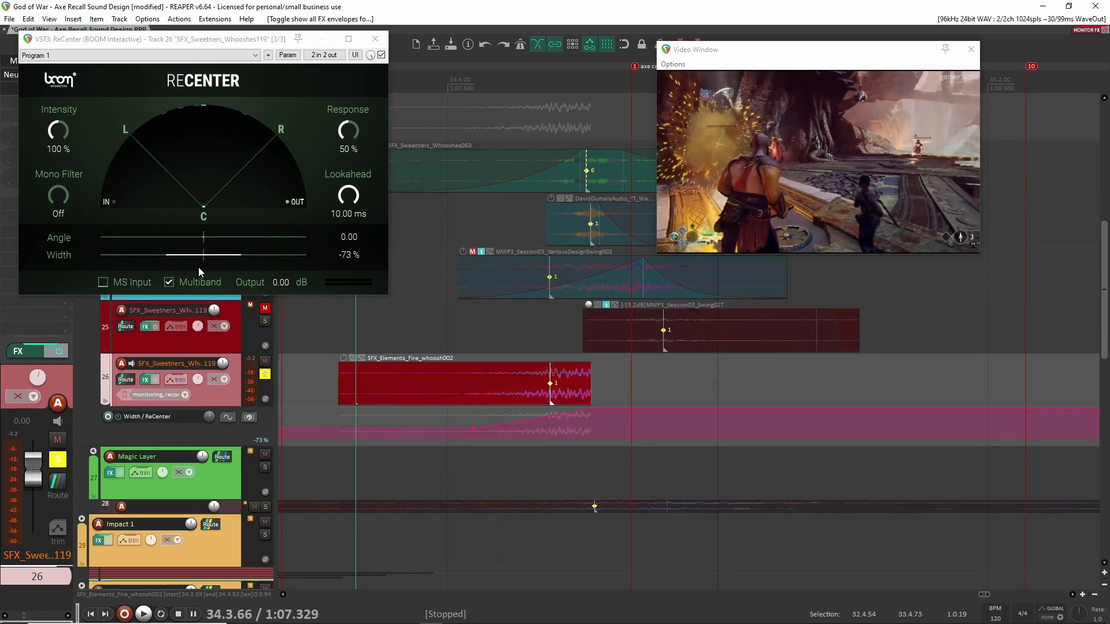
Play the fire whoosh repeatedly to follow the ReCenter width automation, and replay the whole whoosh layer with track 26 unsoloed.
key(space)
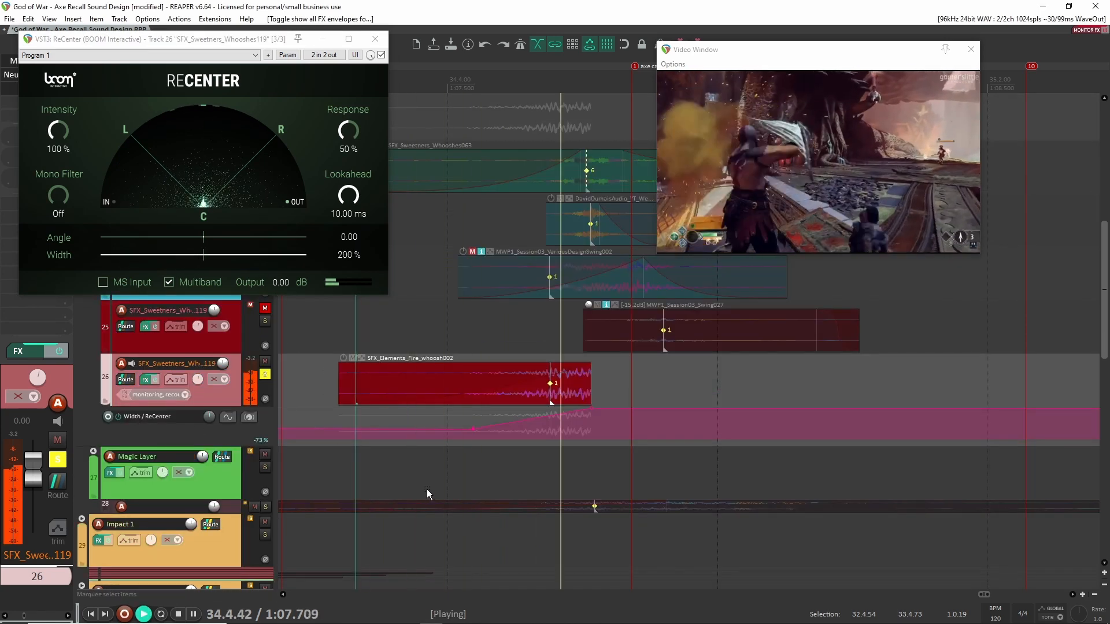
key(space)
key(space)
key(space)
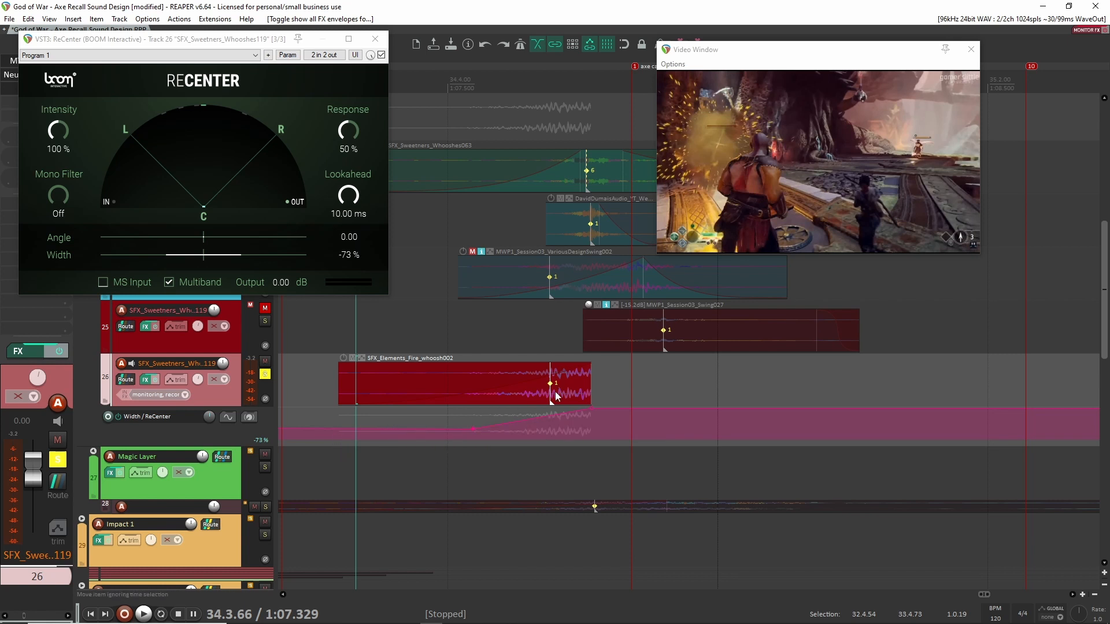
key(space)
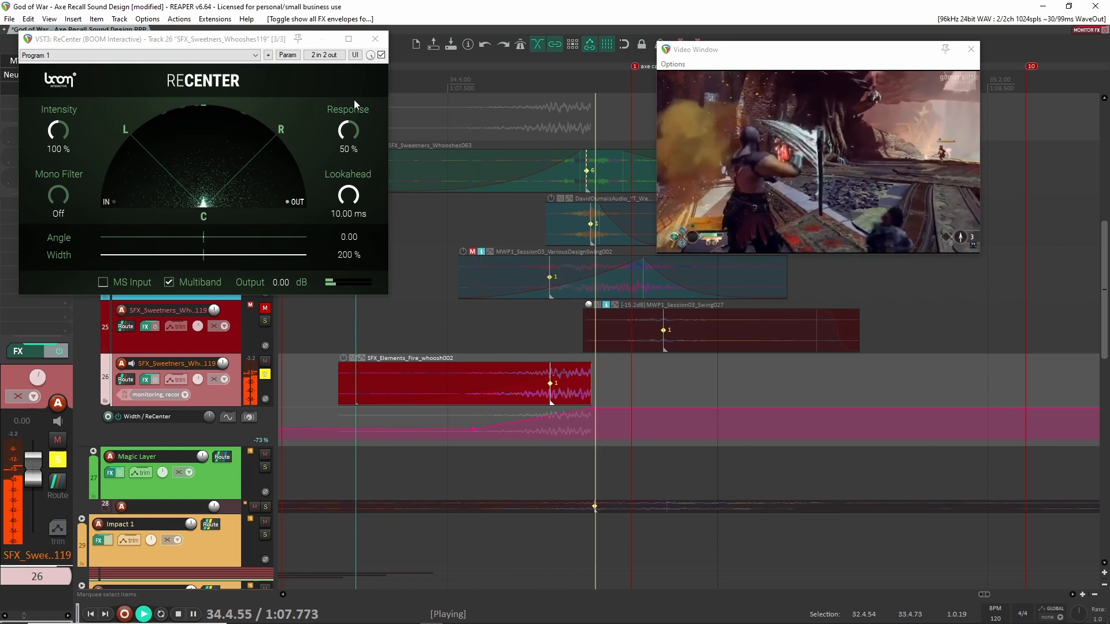
key(space)
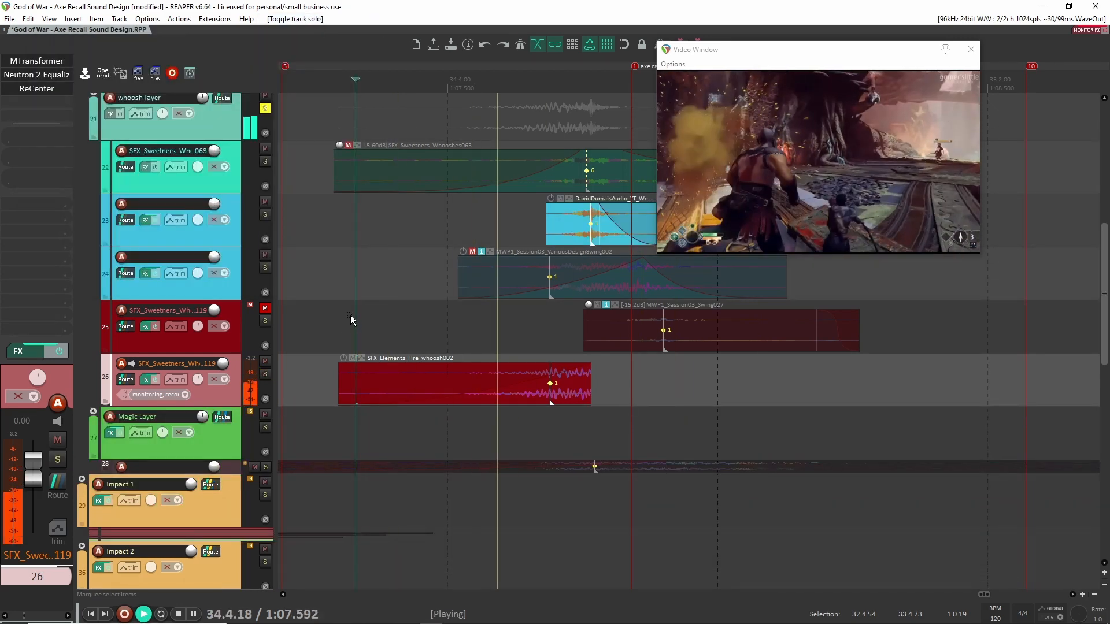
key(space)
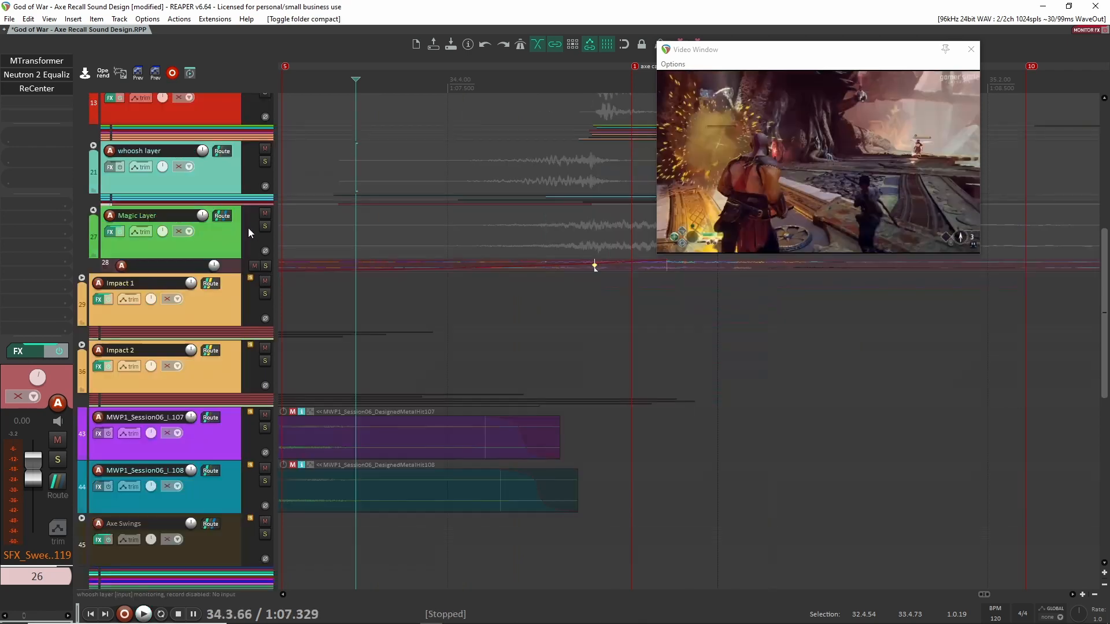
Solo the Magic Layer and expand its folder to show the full Snapshot_12 clip on track 28.
click(265, 226)
click(92, 220)
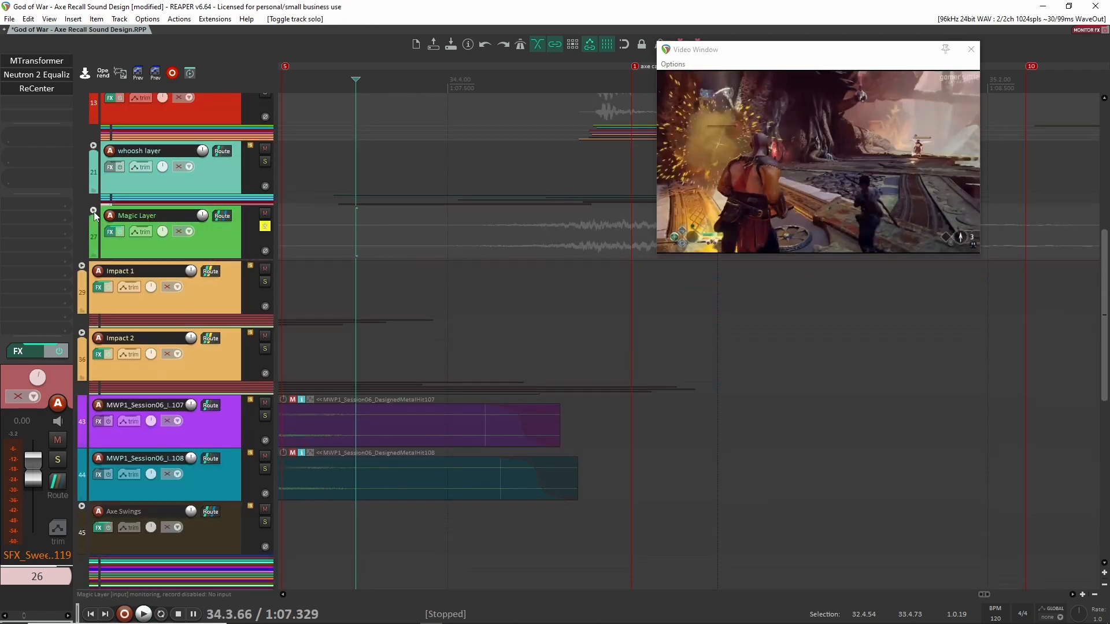
scroll(448, 381, down, 1)
scroll(446, 379, down, 3)
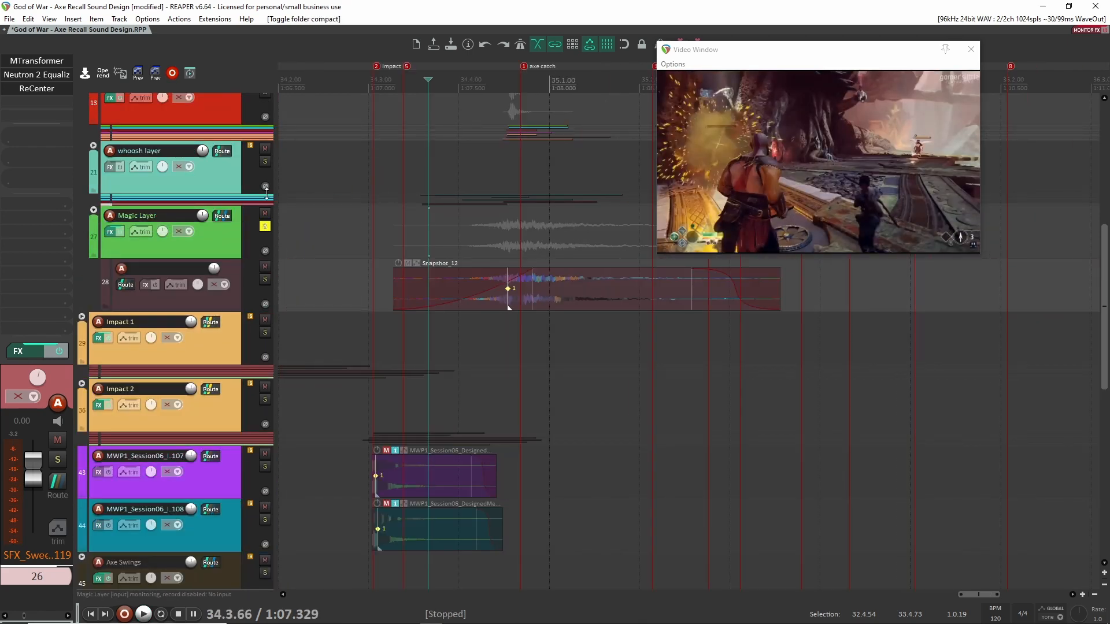
Play the soloed Magic Layer several times from just before the start of the Snapshot_12 clip.
click(389, 248)
key(space)
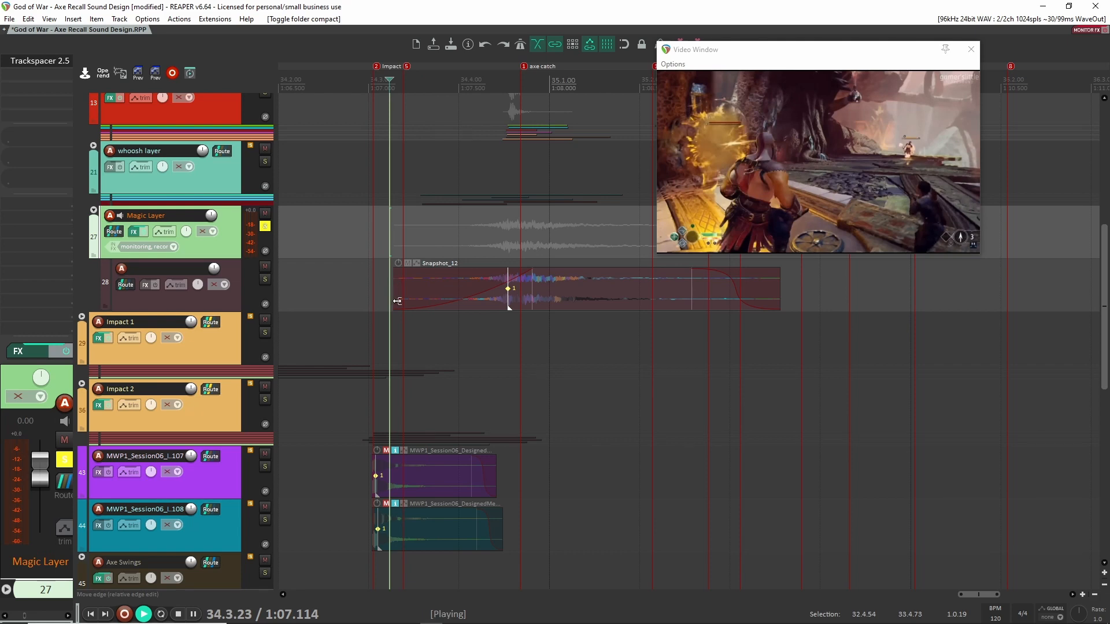
key(space)
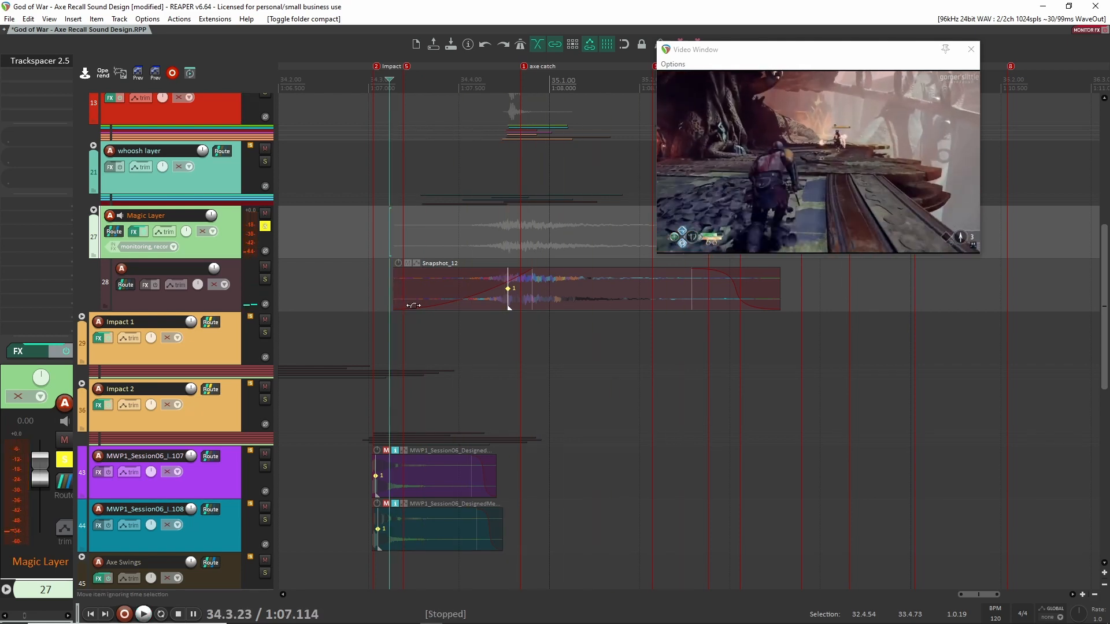
key(space)
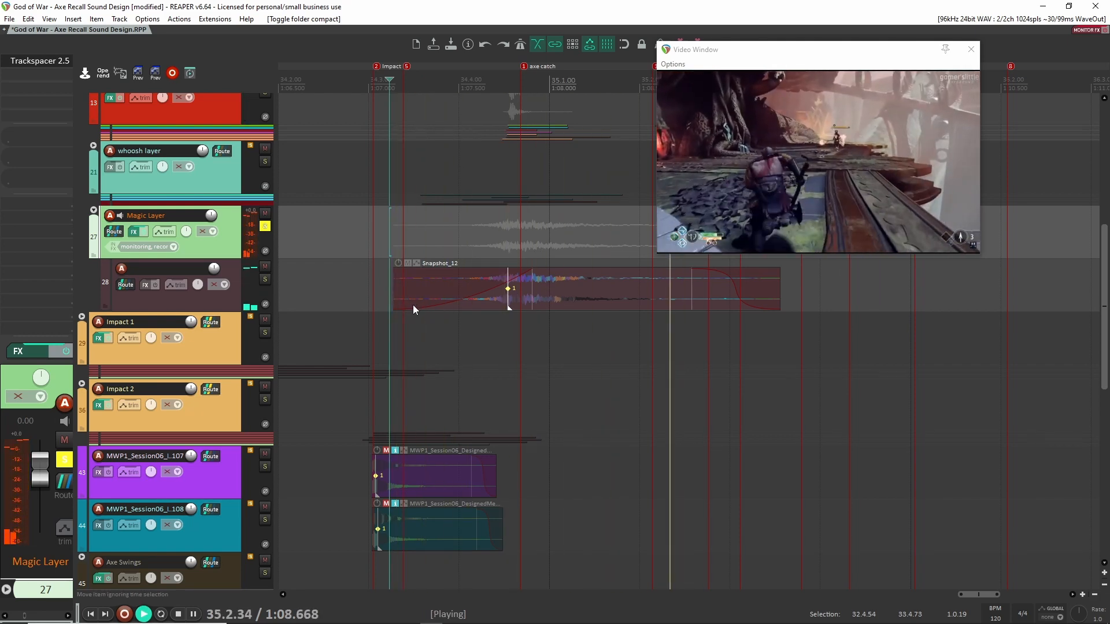
key(space)
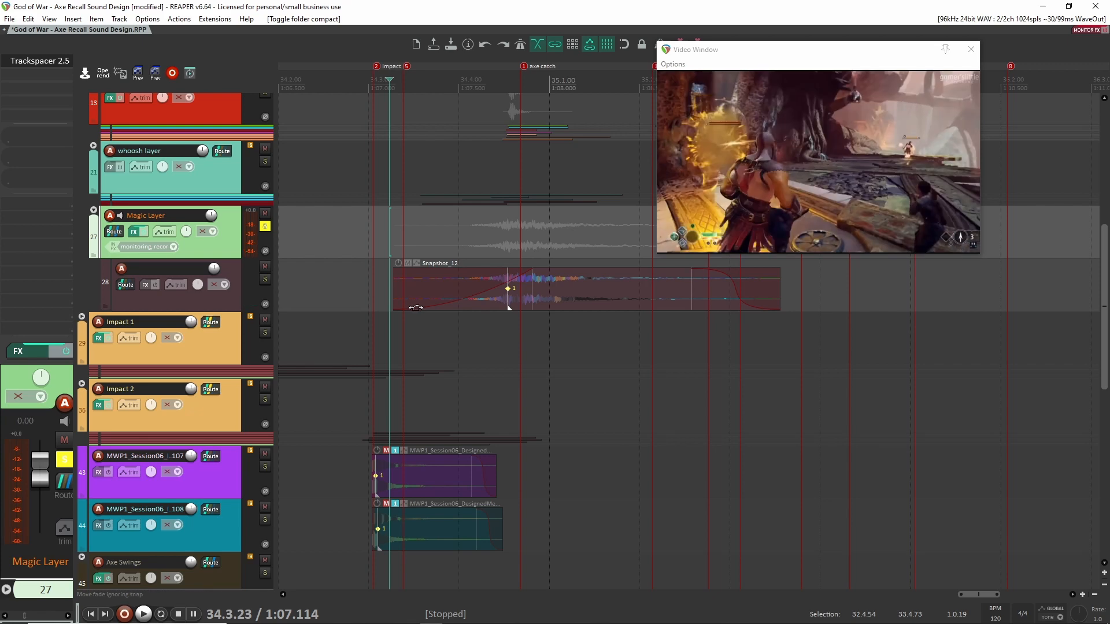
scroll(413, 301, up, 3)
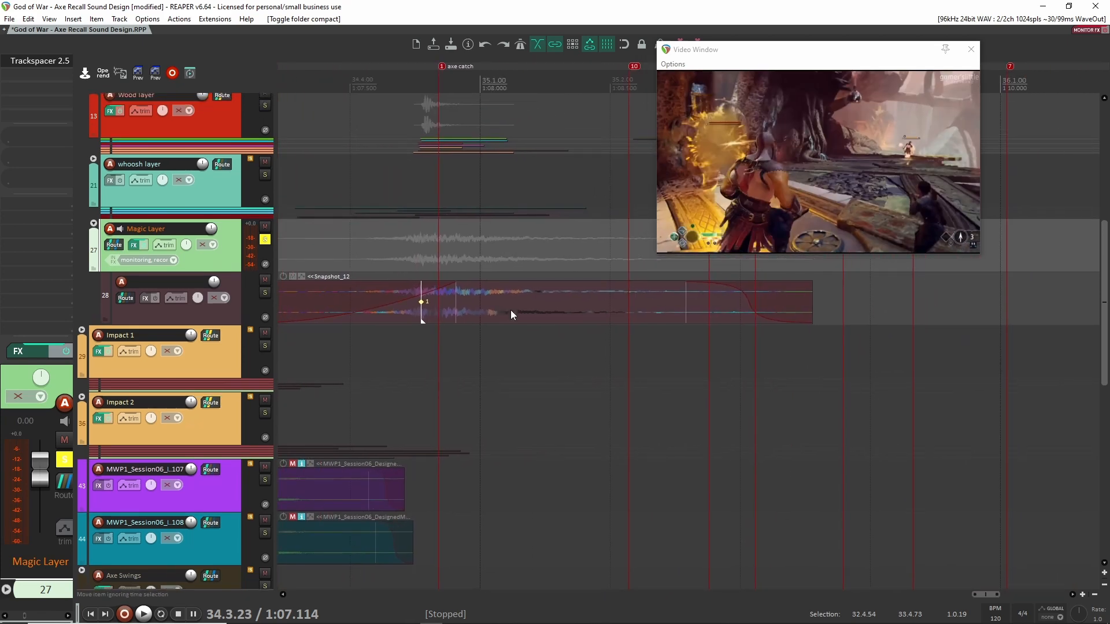
drag(497, 311, 580, 351)
key(space)
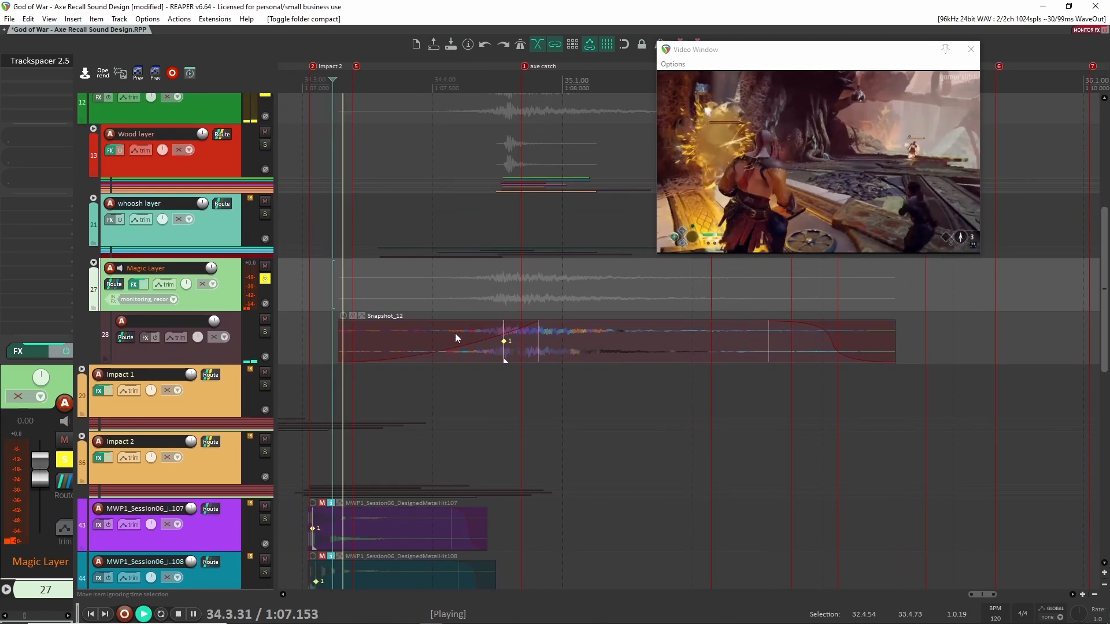
key(space)
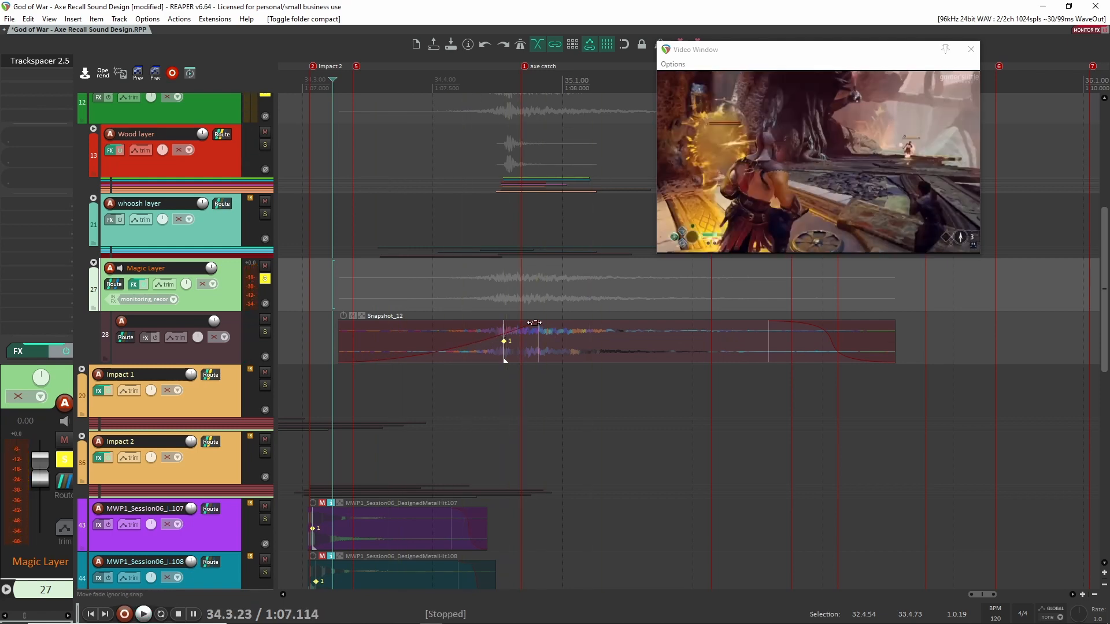
Remove the fade-in from the Snapshot_12 clip and play it without the fade for comparison.
drag(530, 334, 337, 325)
key(space)
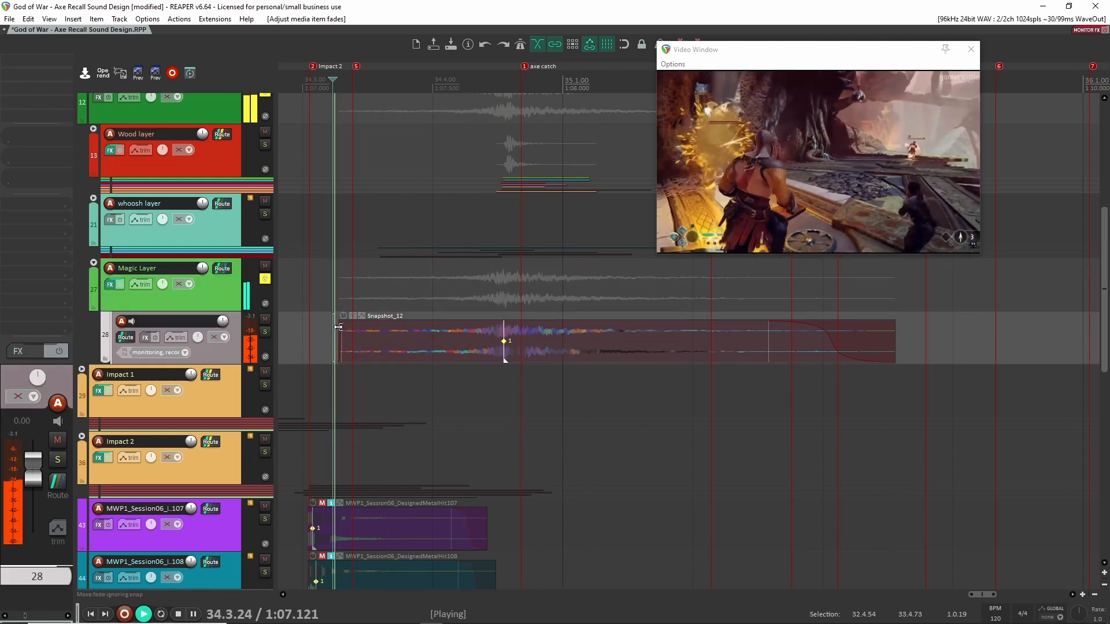
key(space)
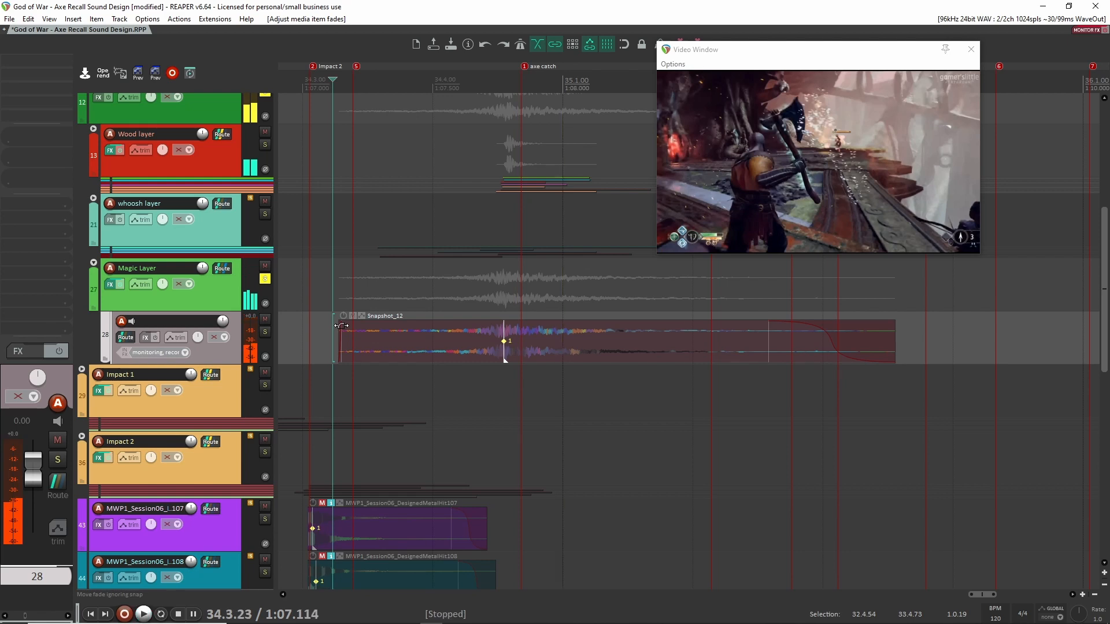
Undo the fade-in removal on the Snapshot_12 clip and play the Magic Layer again.
key(ctrl+z)
key(space)
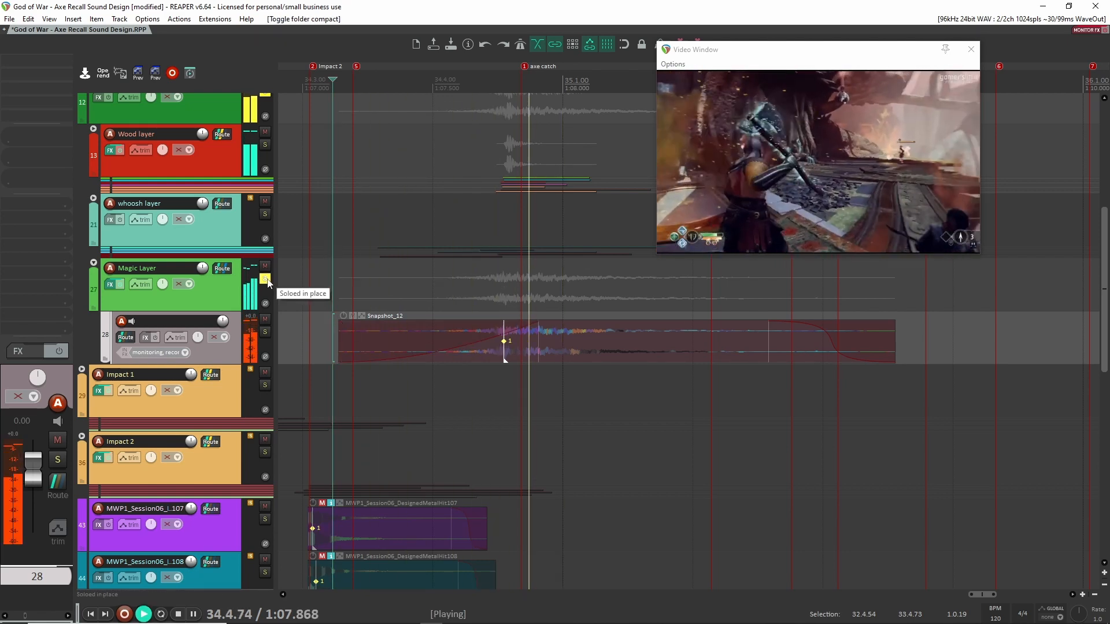
Bypass the Magic Layer's track effects and play the soloed layer without them for comparison.
key(space)
click(307, 300)
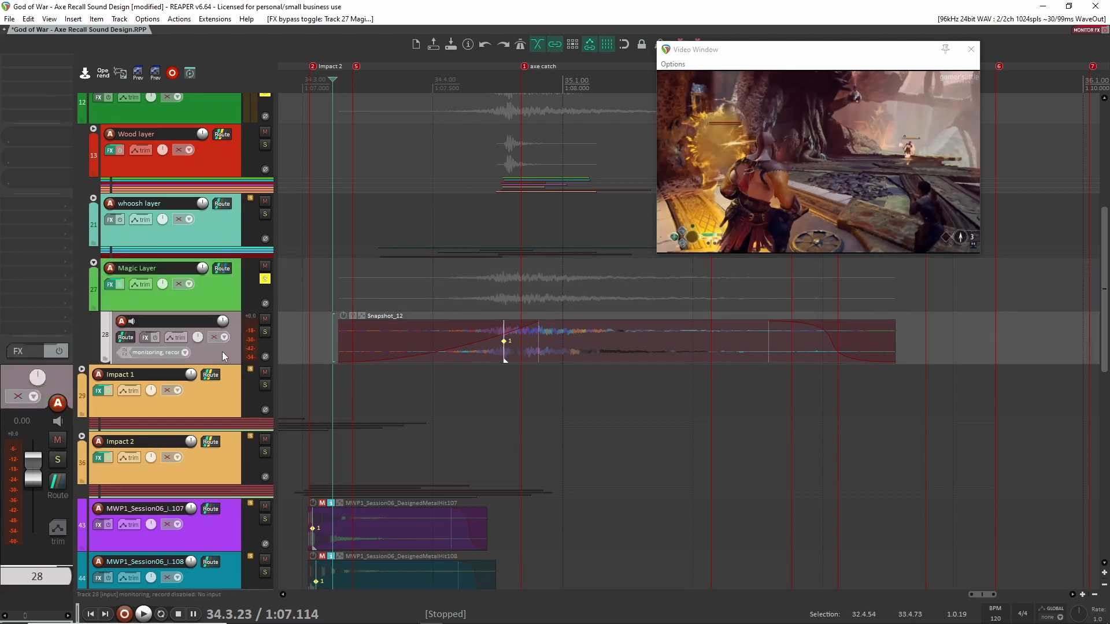
key(space)
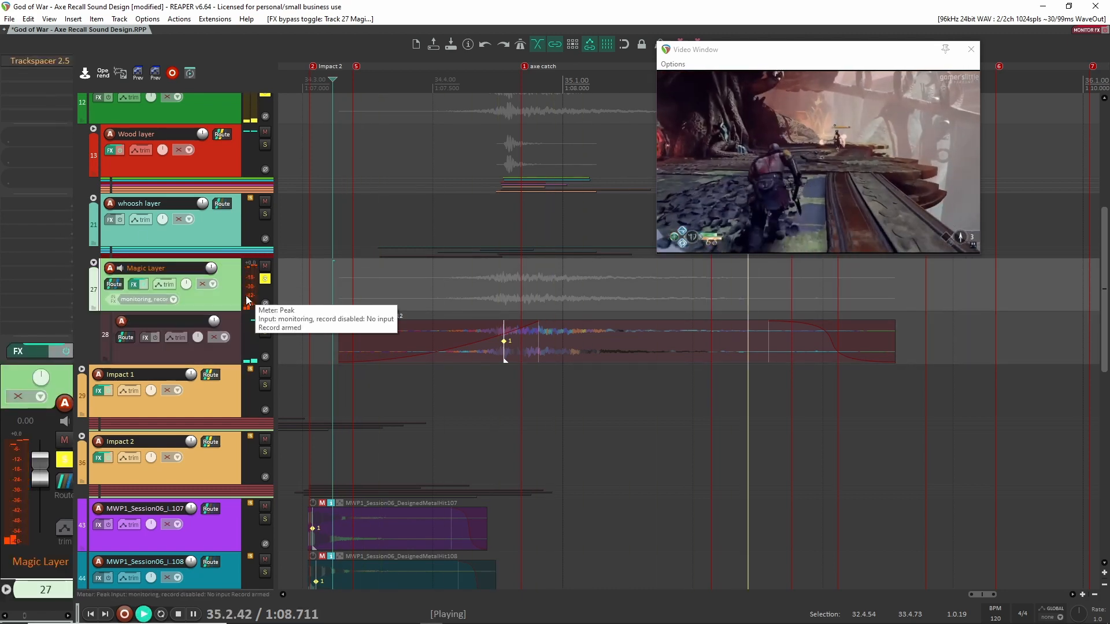
key(space)
key(space)
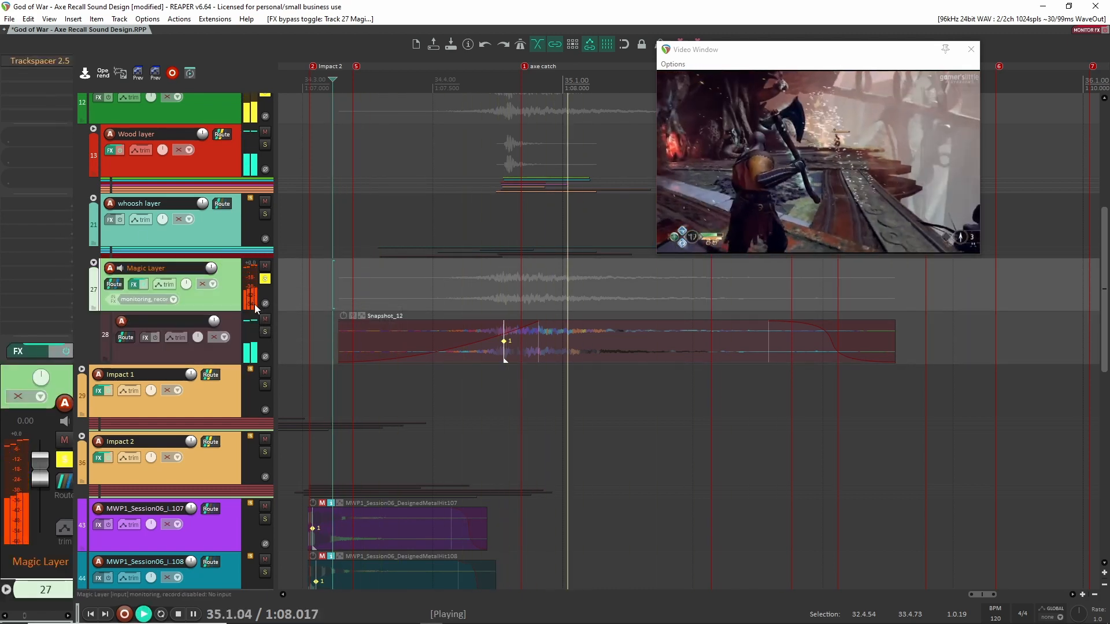
key(space)
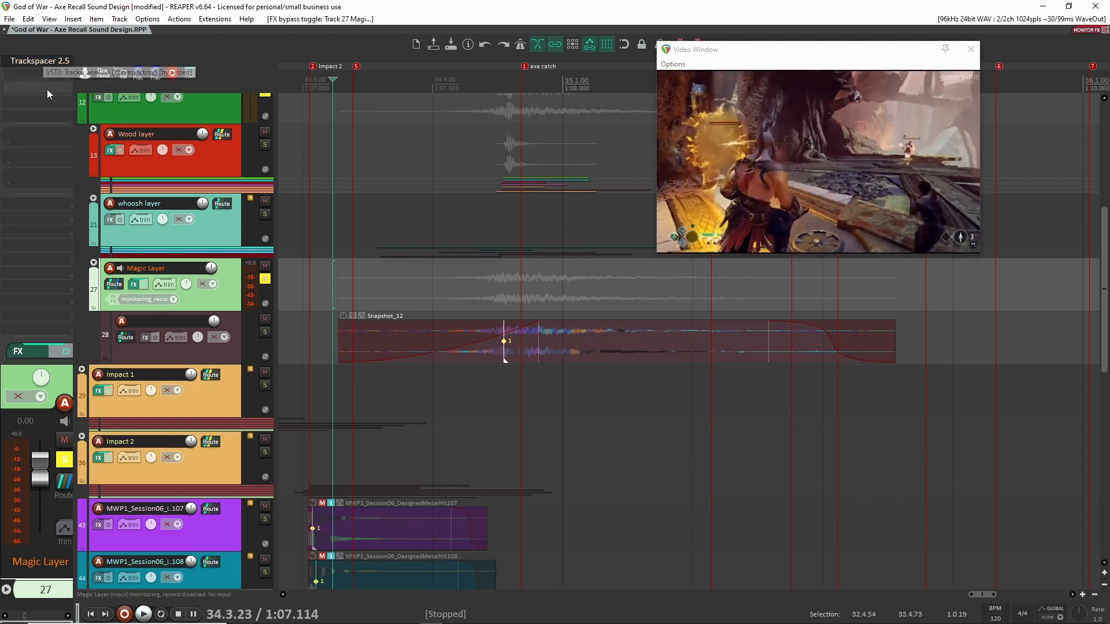
Inspect the Trackspacer 2.5 settings on the Magic Layer, close the plugin and play the layer with the effect active.
click(35, 61)
drag(183, 40, 591, 74)
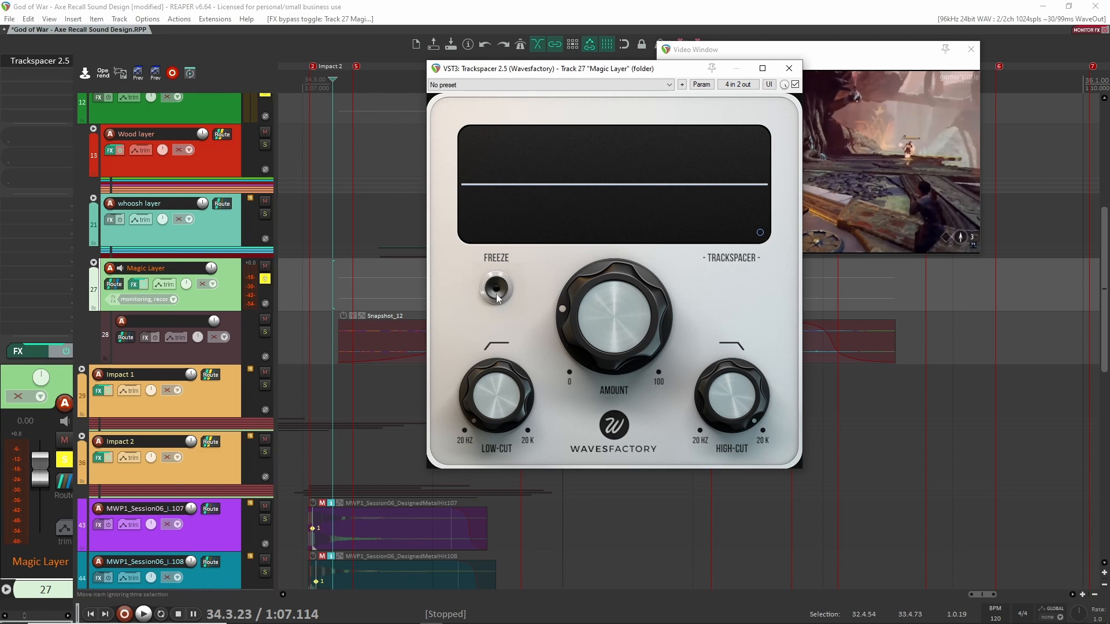
click(788, 69)
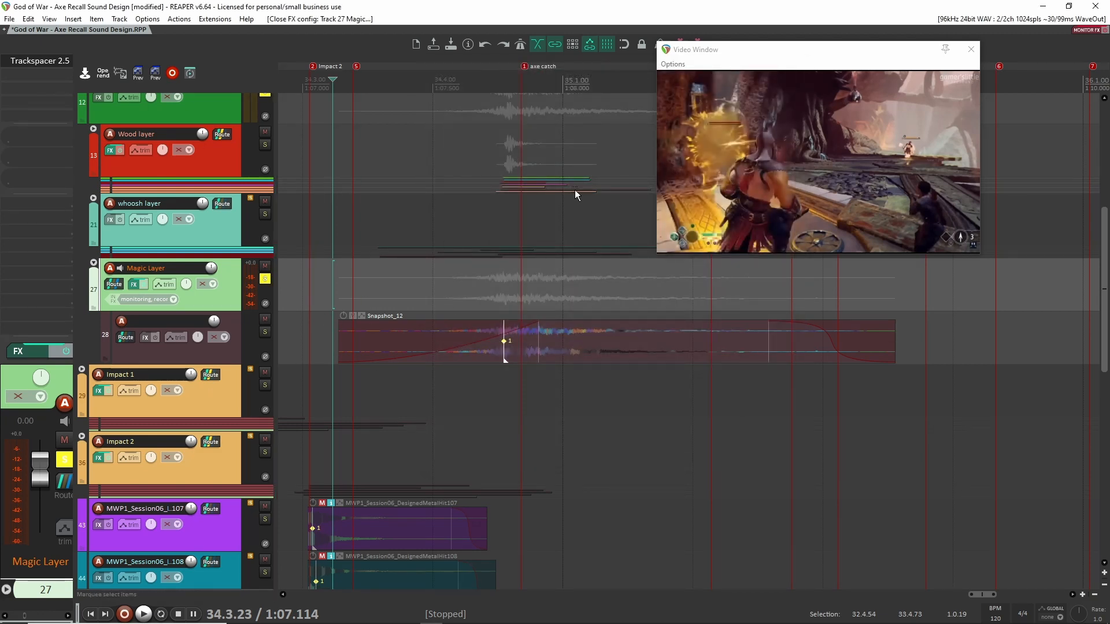
key(space)
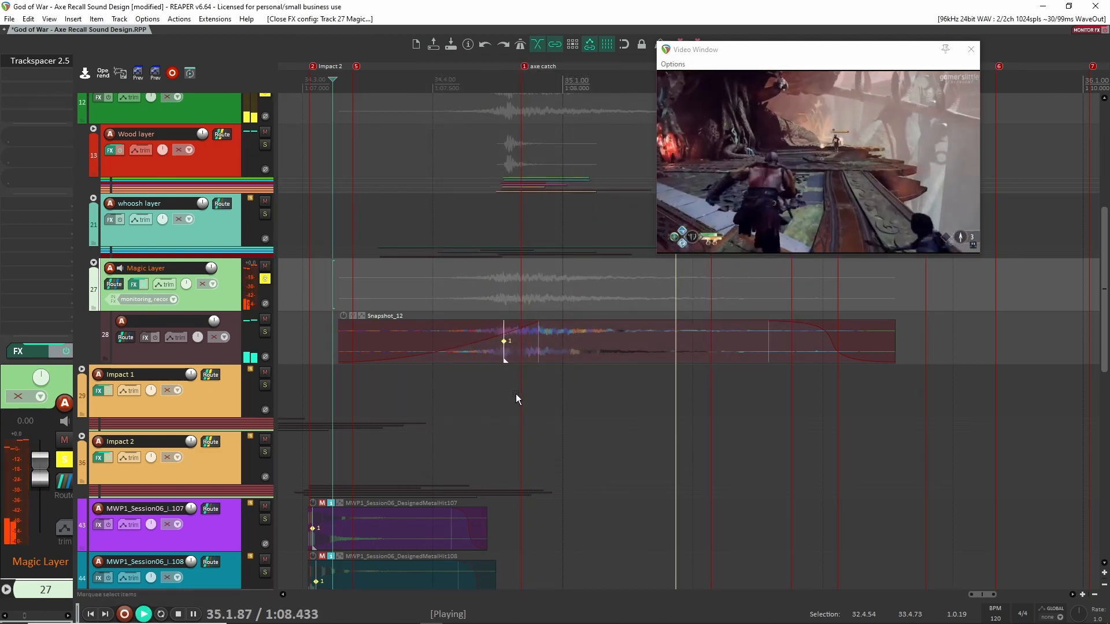
key(space)
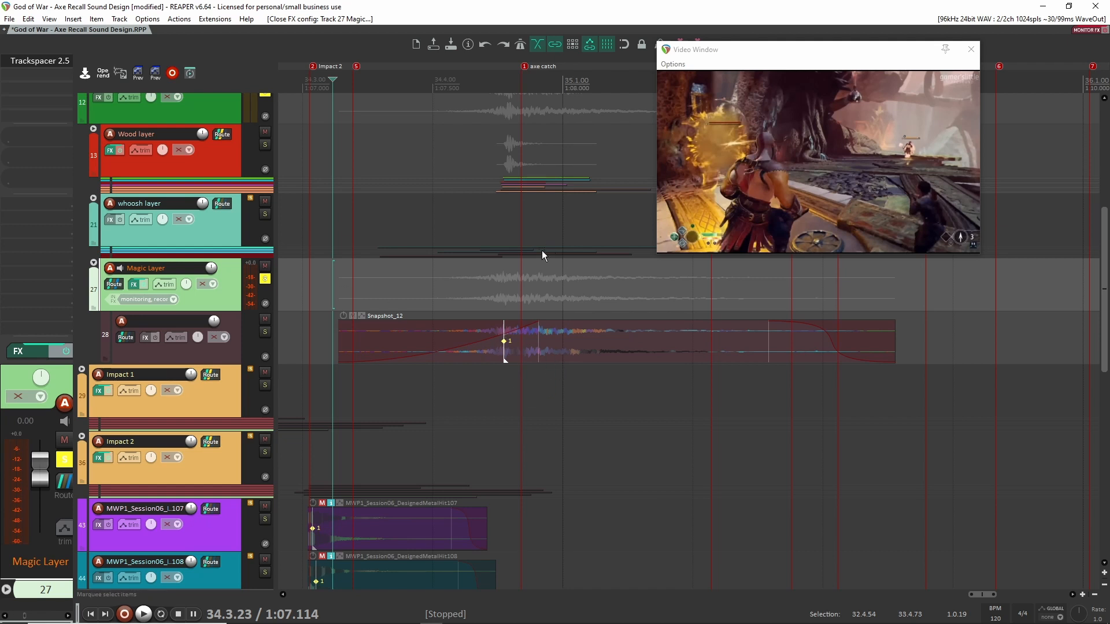
Solo the whoosh layer together with the Magic Layer and play both from near the start of the Snapshot_12 clip.
click(264, 214)
click(367, 228)
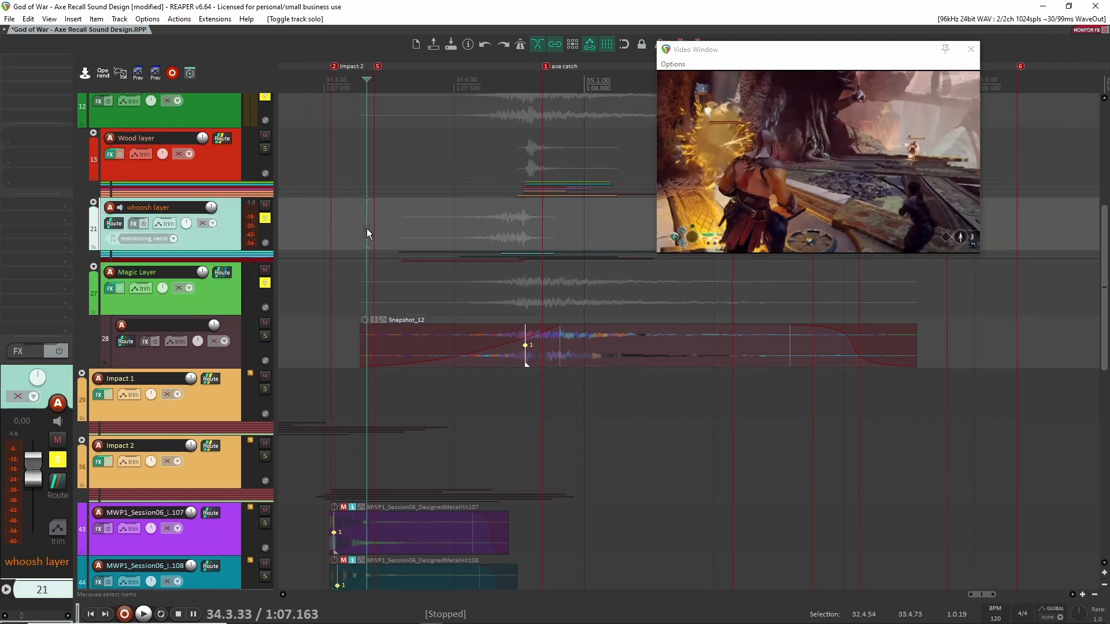
key(space)
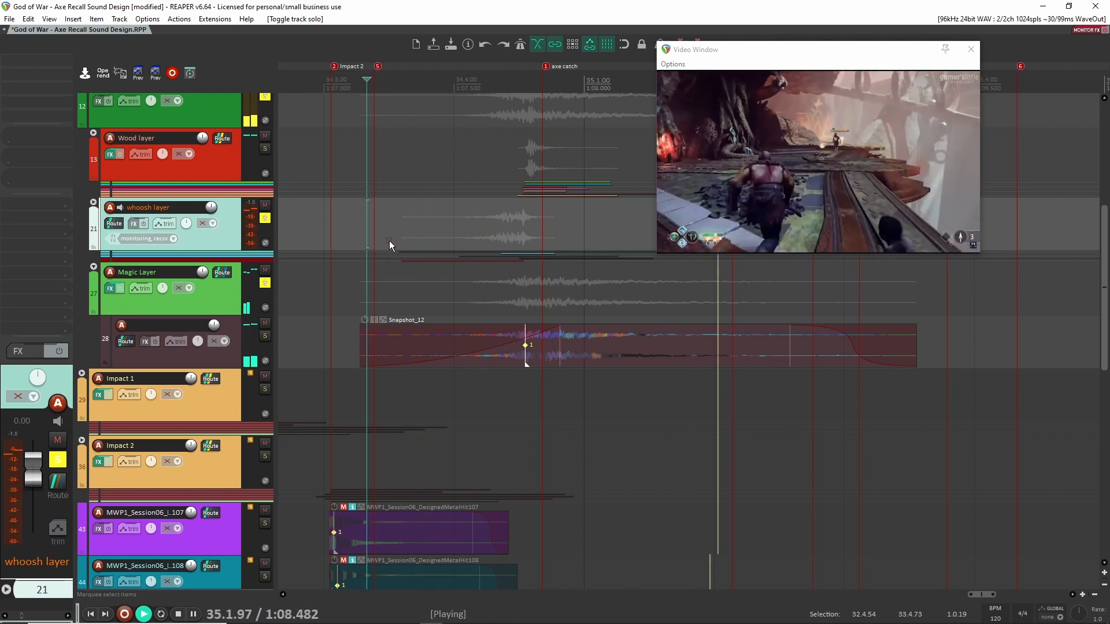
click(356, 244)
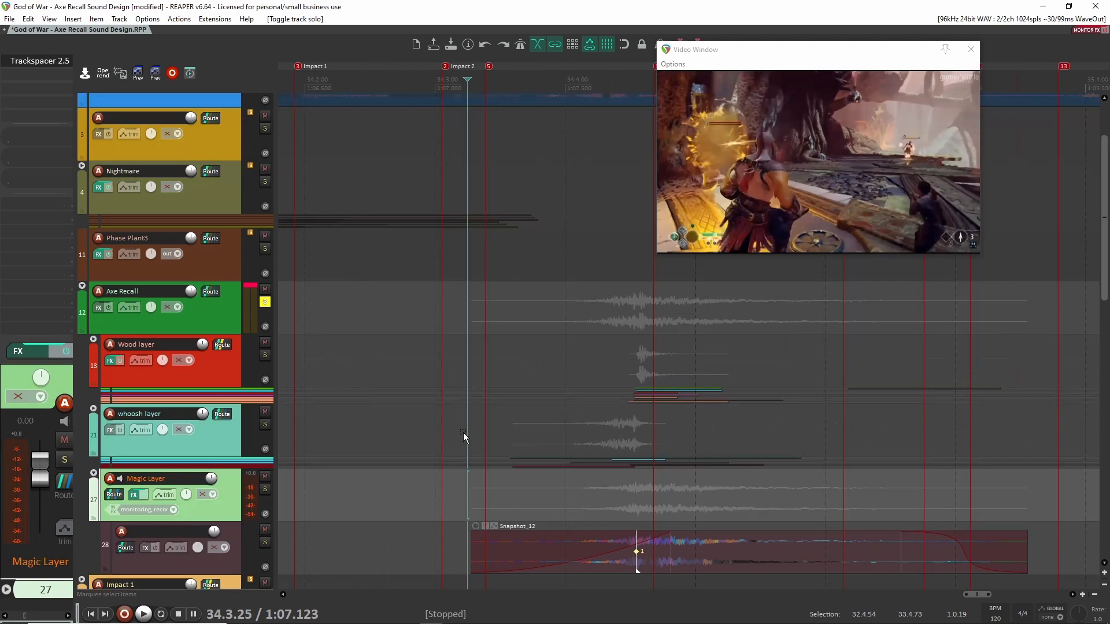
Play the Wood, whoosh and Magic layers together under the soloed Axe Recall folder from just before the Snapshot_12 clip.
click(465, 432)
scroll(466, 414, down, 4)
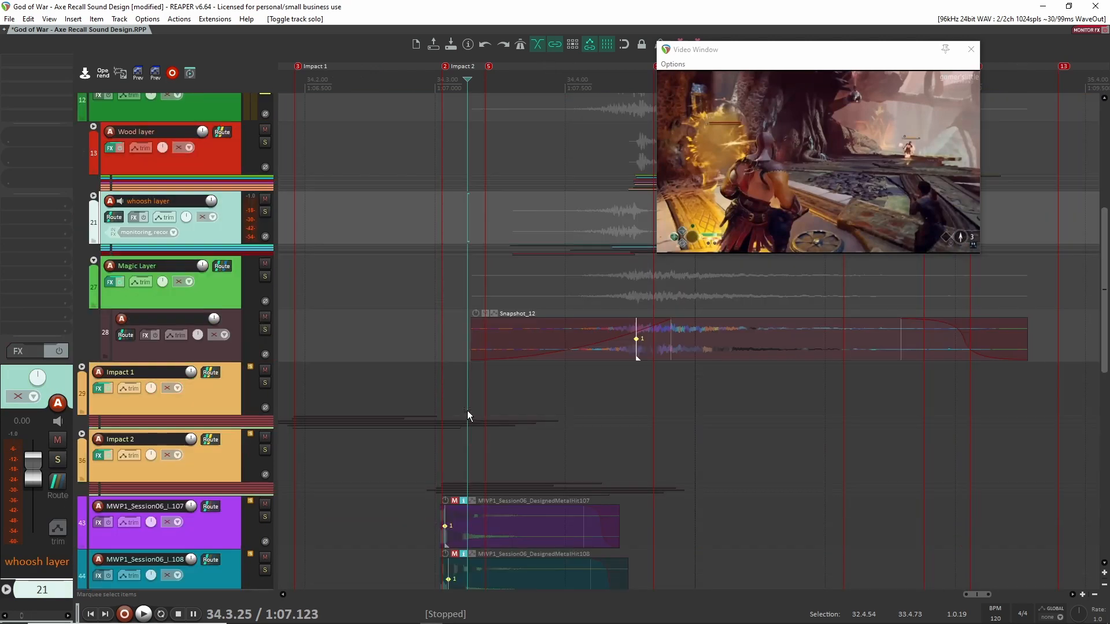
key(space)
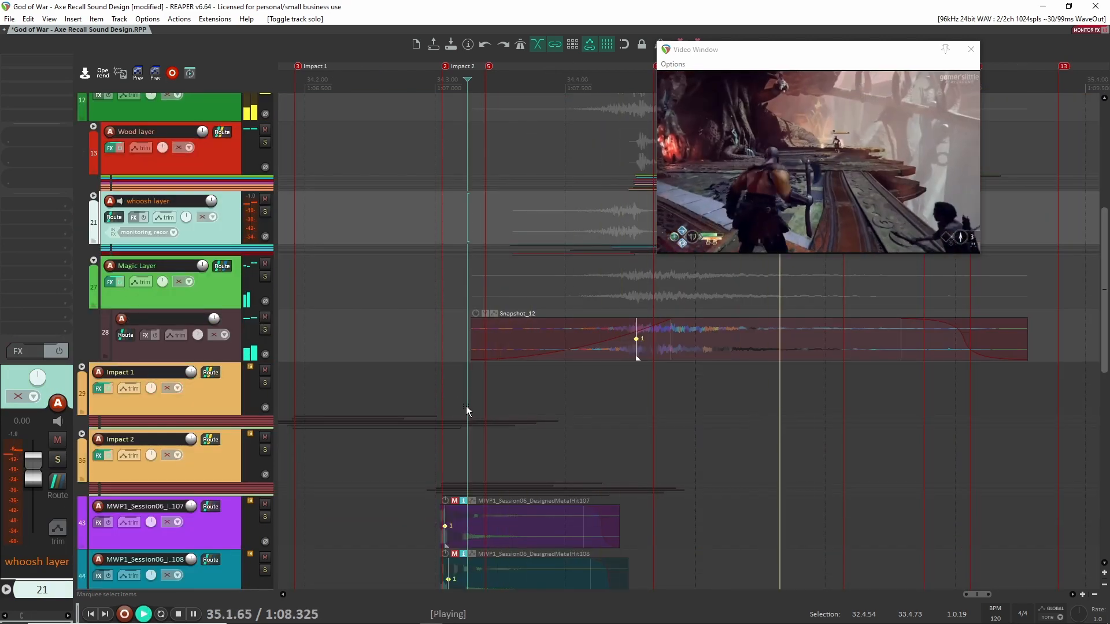
click(470, 404)
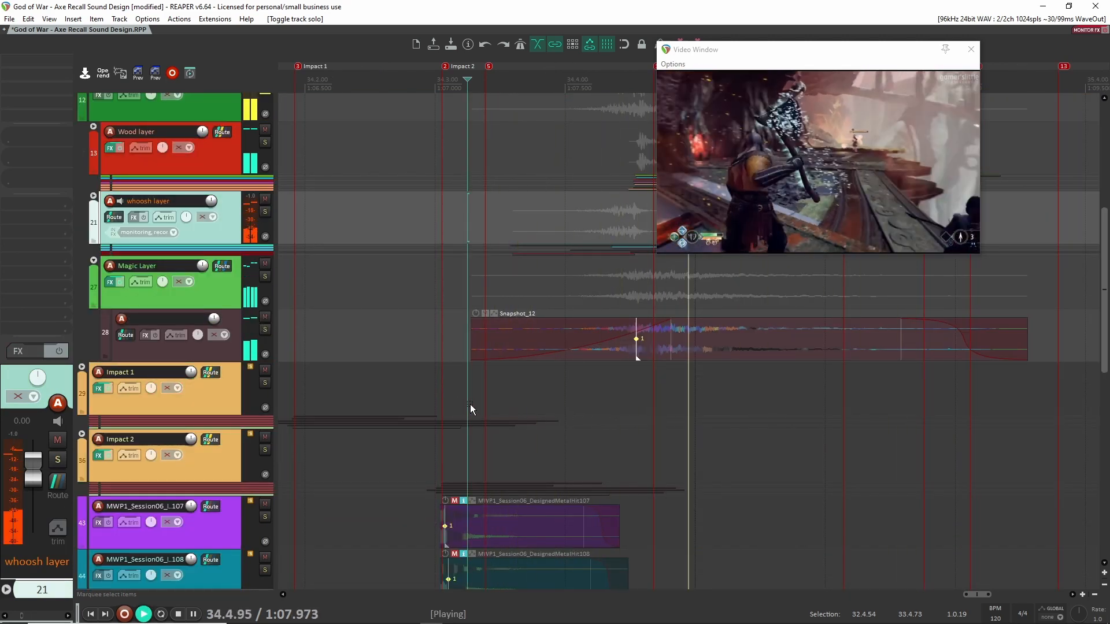